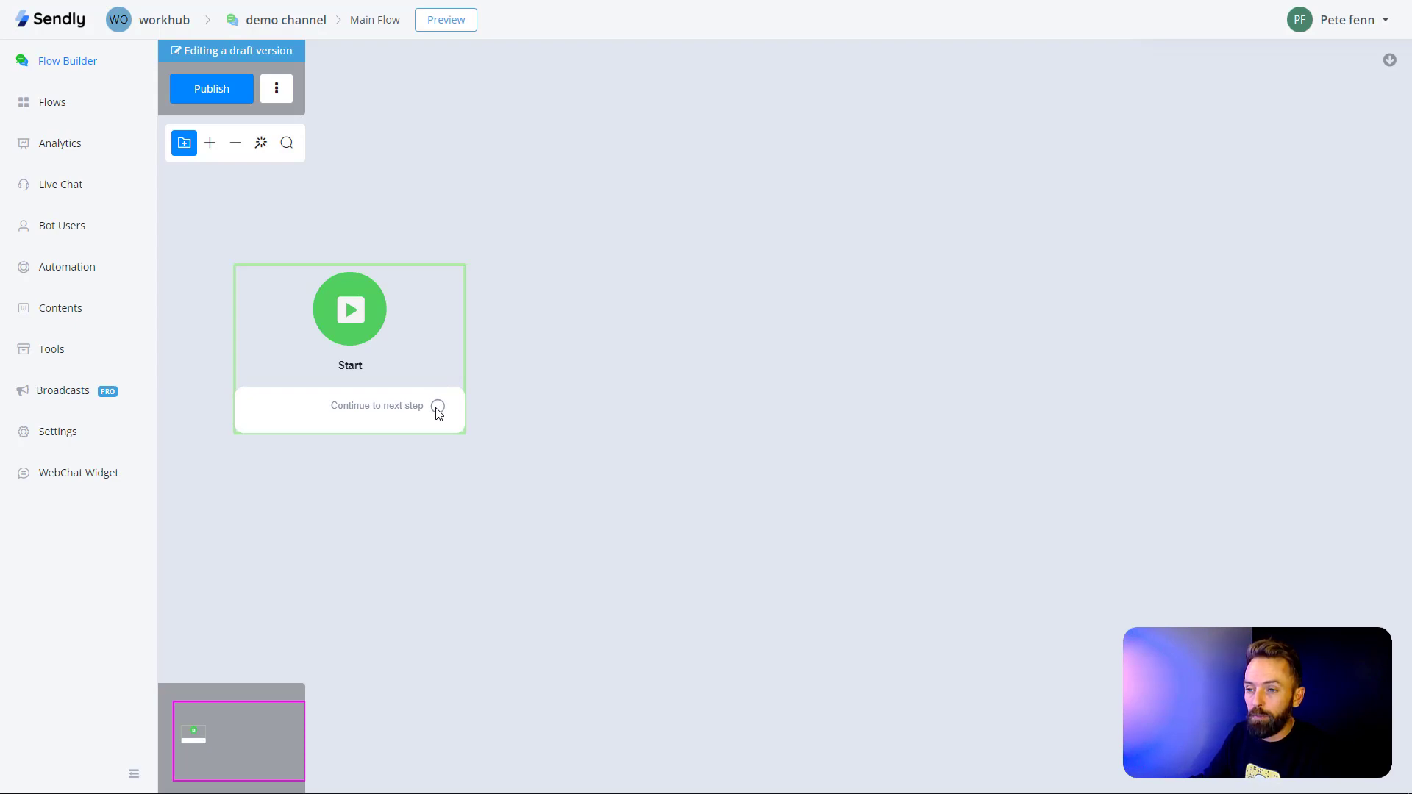
# Add a Question step connected to the Start step's continue-to-next-step connector
pyautogui.moveTo(438, 413); pyautogui.dragTo(638, 244)
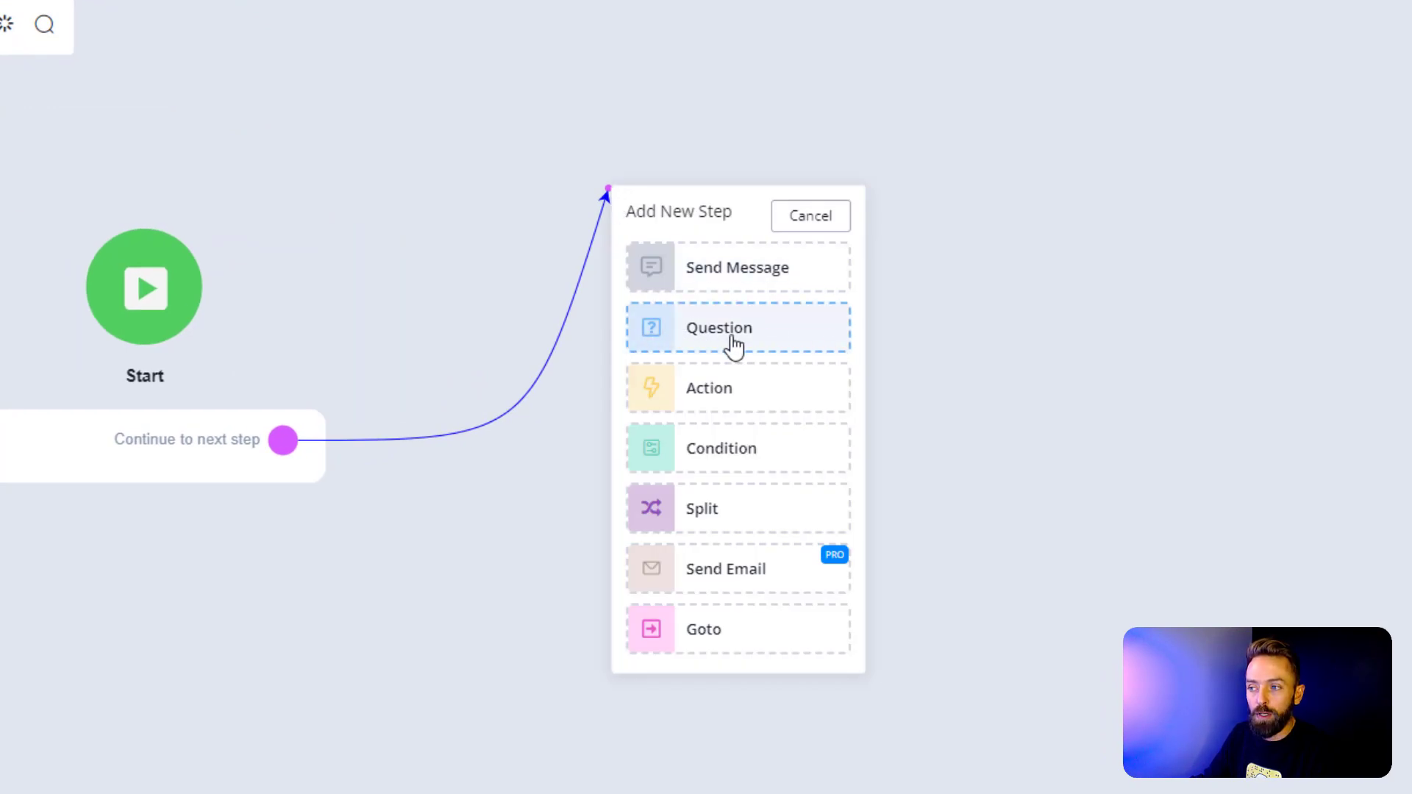
pyautogui.click(732, 337)
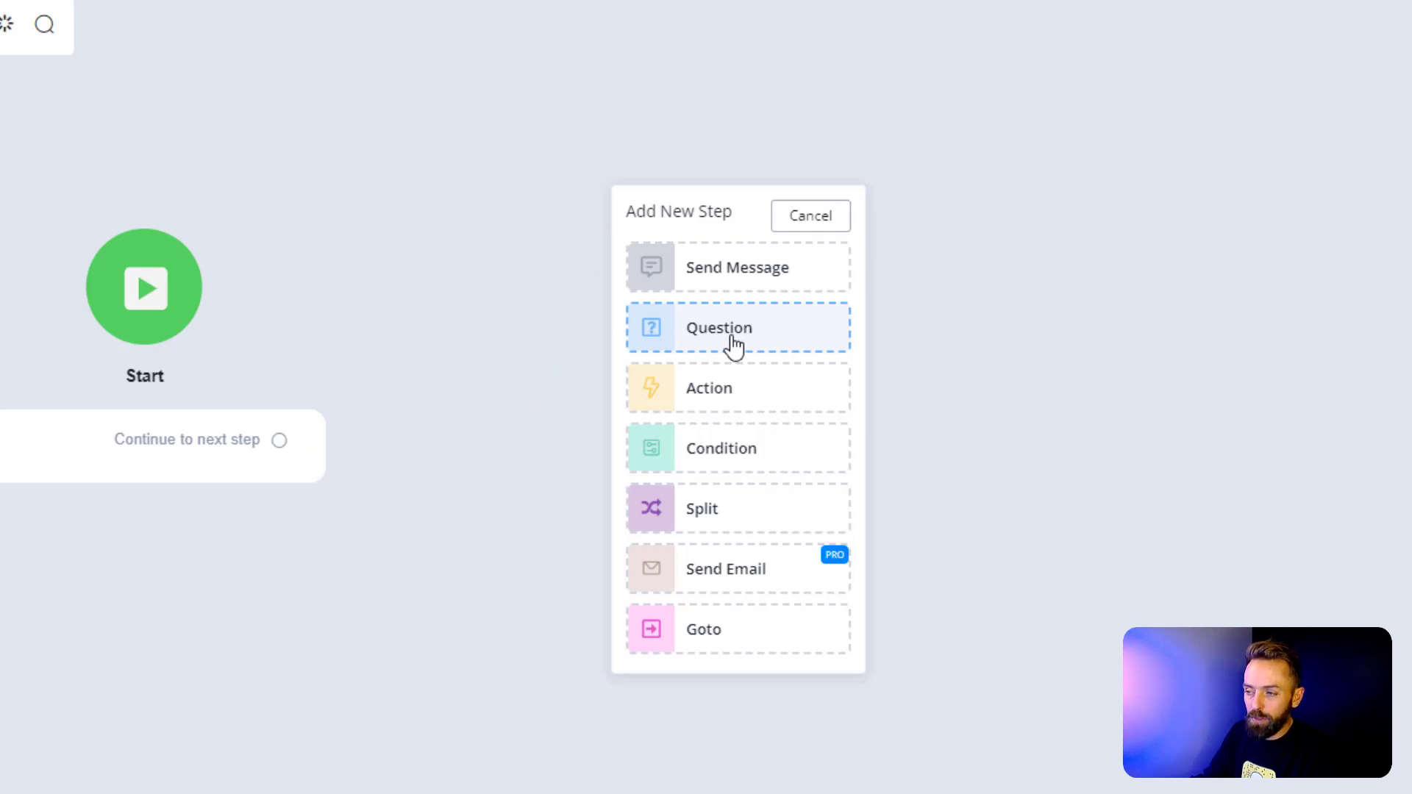
pyautogui.click(731, 346)
pyautogui.moveTo(621, 363); pyautogui.dragTo(306, 466)
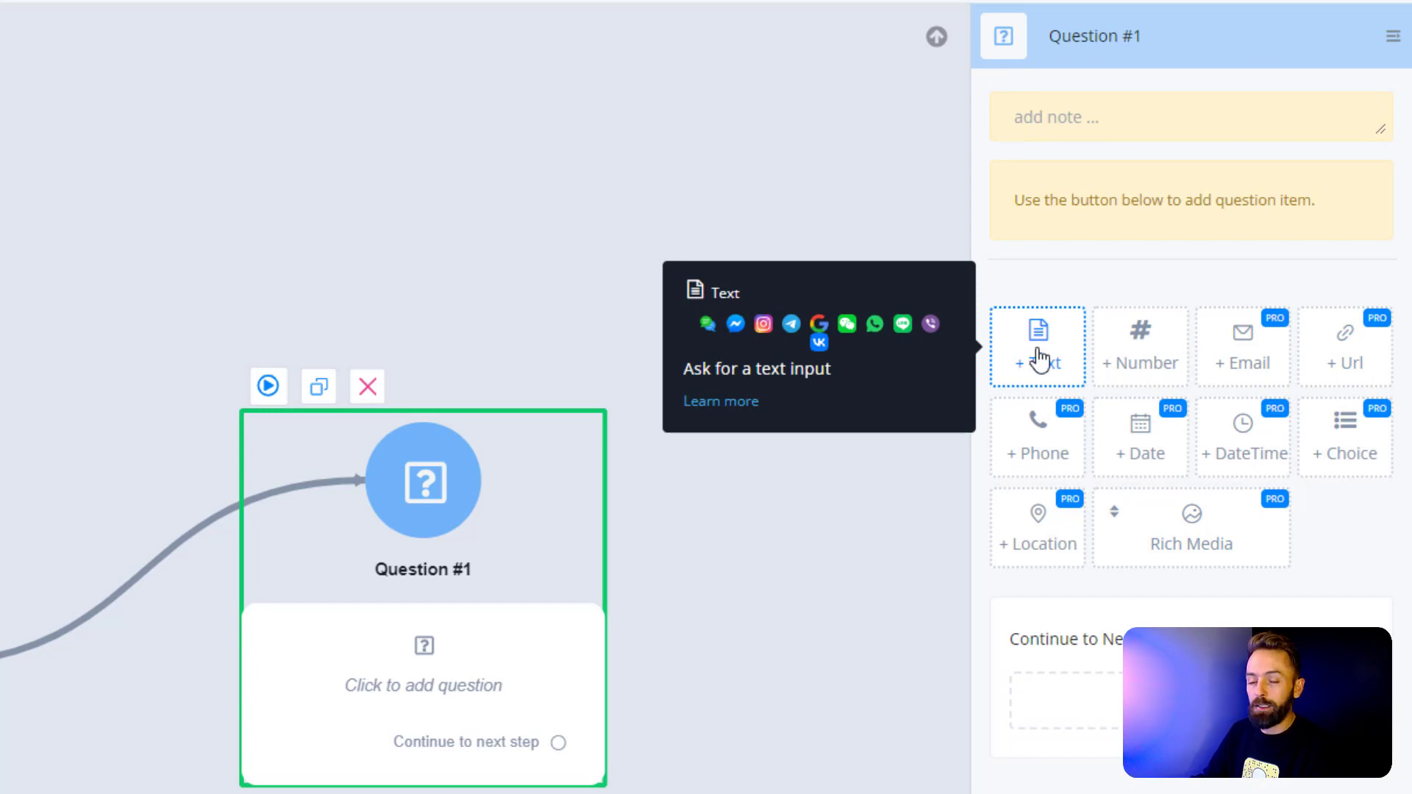
# Add a text question to the Question step asking "What is your fav colour?"
pyautogui.click(1038, 359)
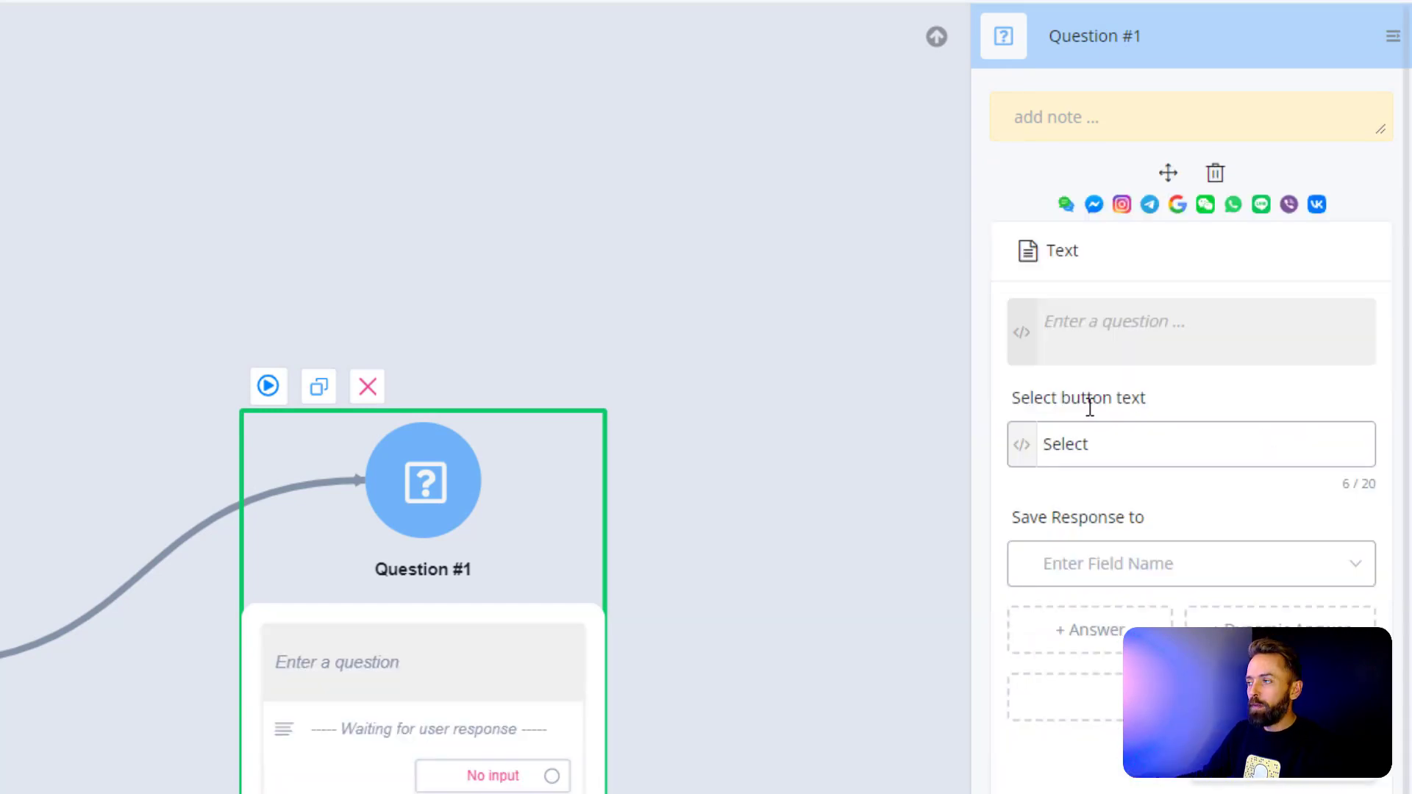
pyautogui.click(1090, 400)
pyautogui.click(1063, 311)
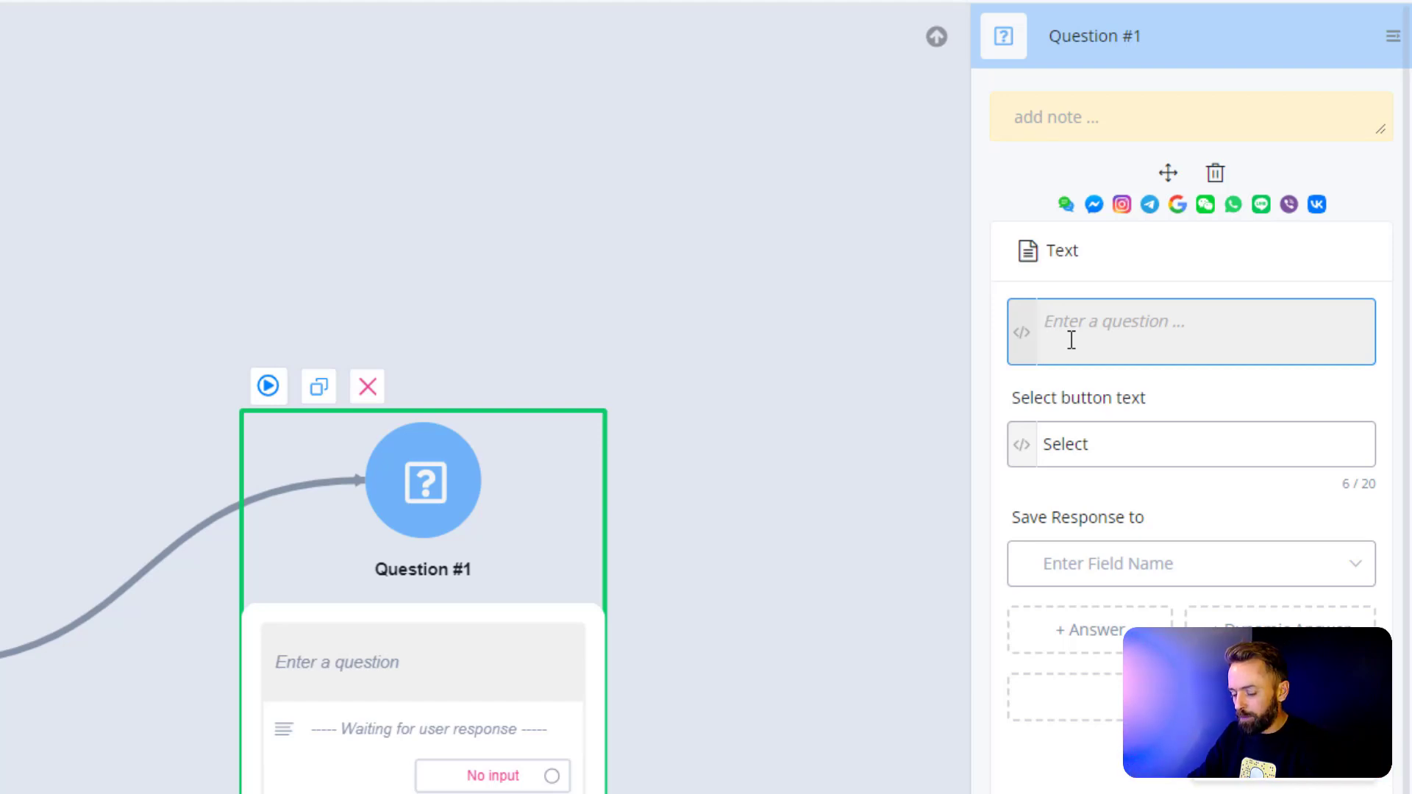
pyautogui.write('What')
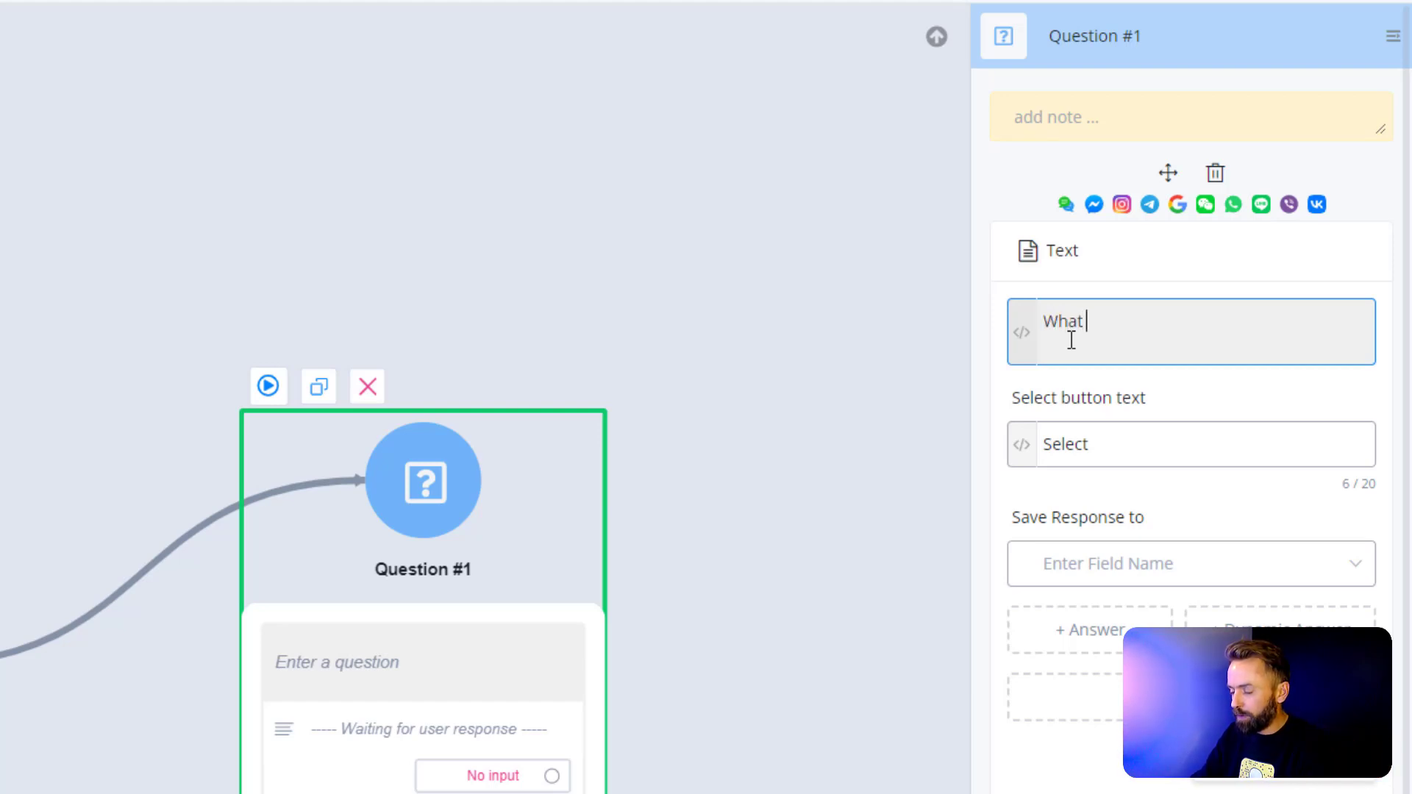
pyautogui.write(' is your f')
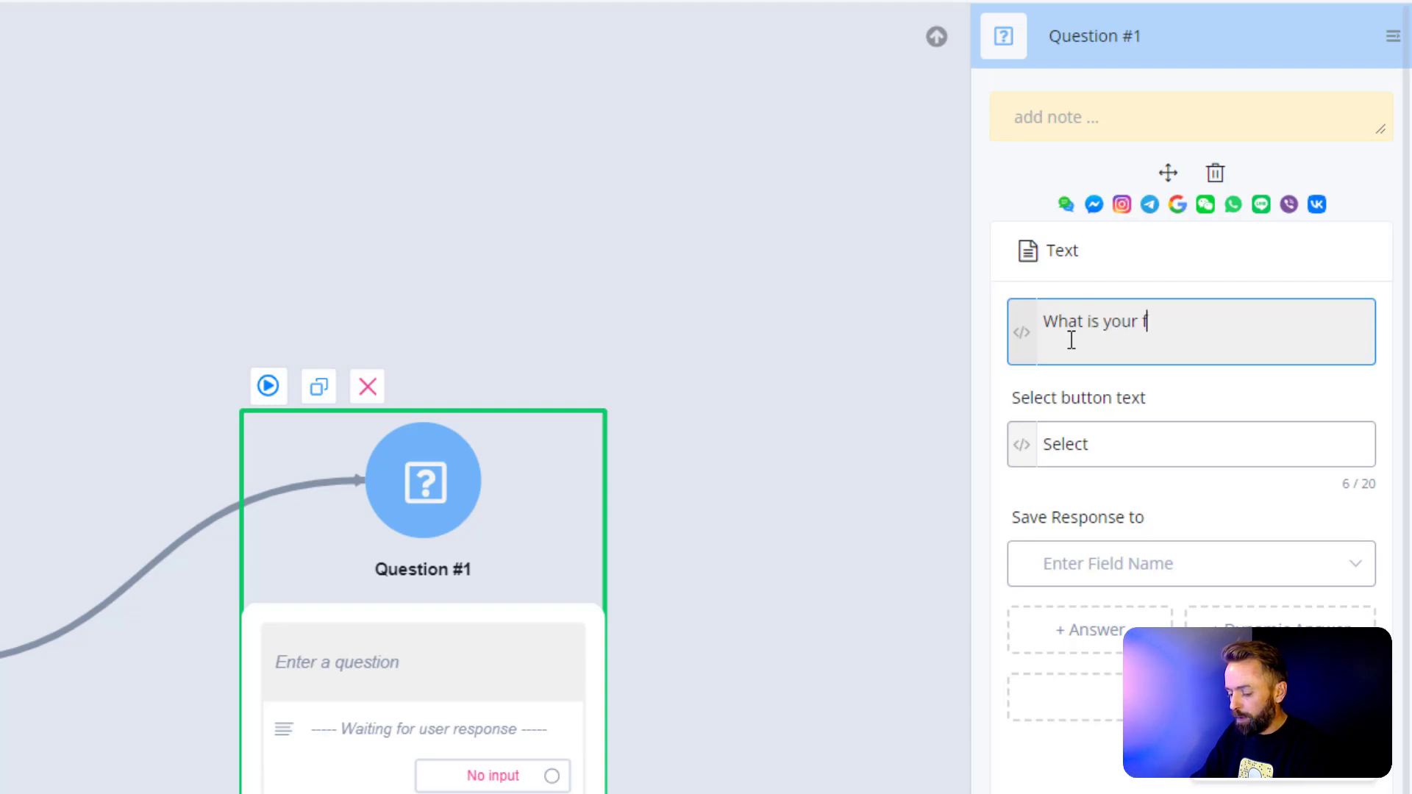
pyautogui.write('av colour?')
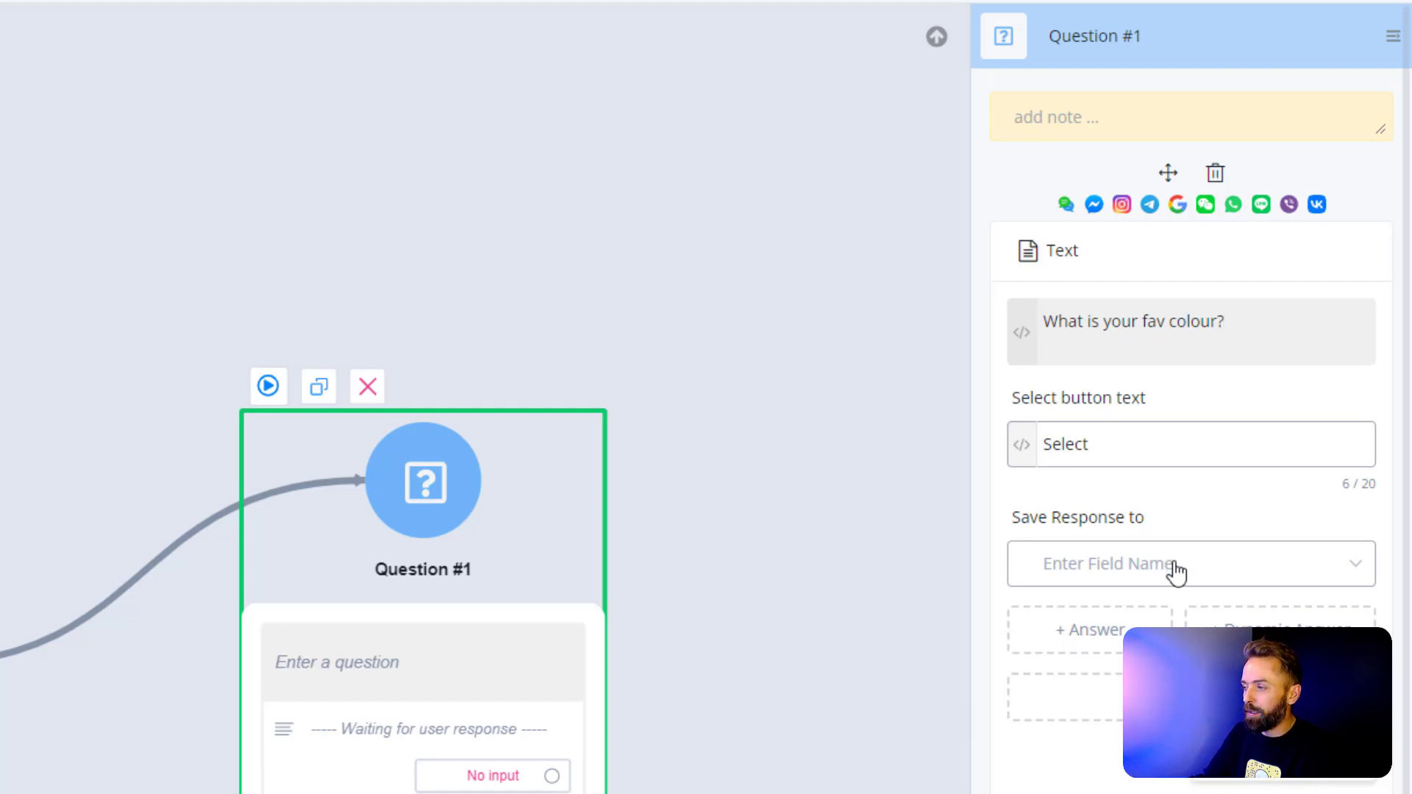
# Save the question's response to a new custom field named "colour" of type Text
pyautogui.click(1184, 580)
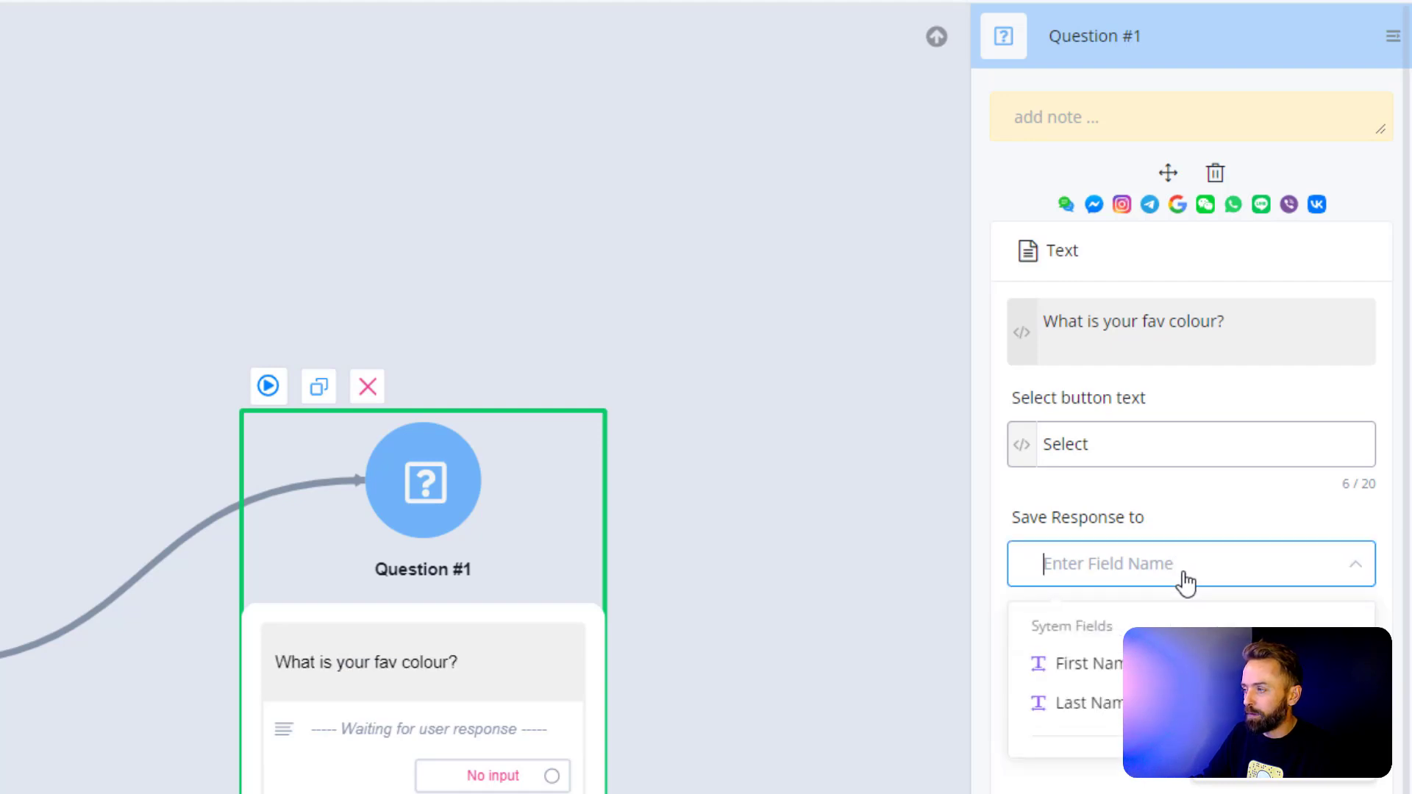
pyautogui.write('colo')
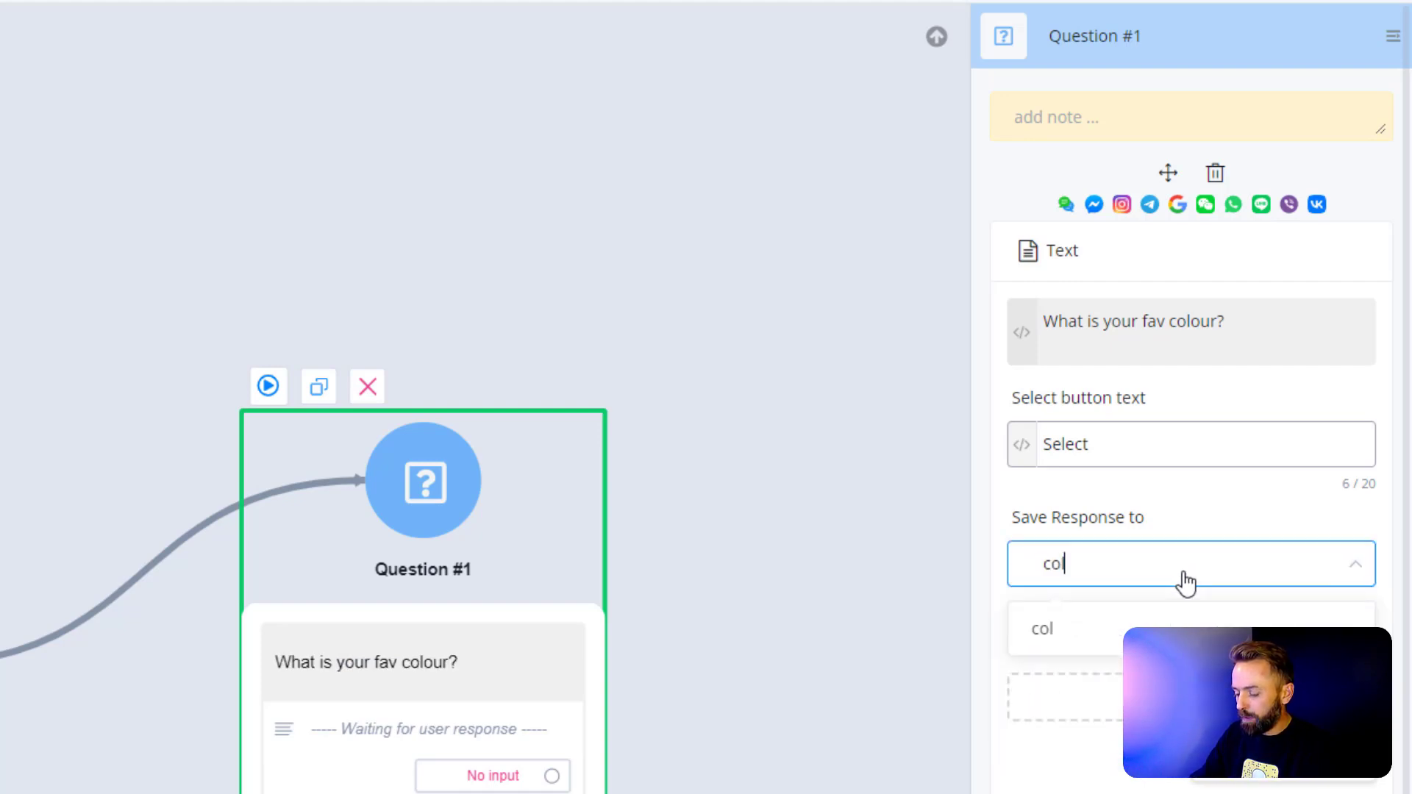
pyautogui.write('ur')
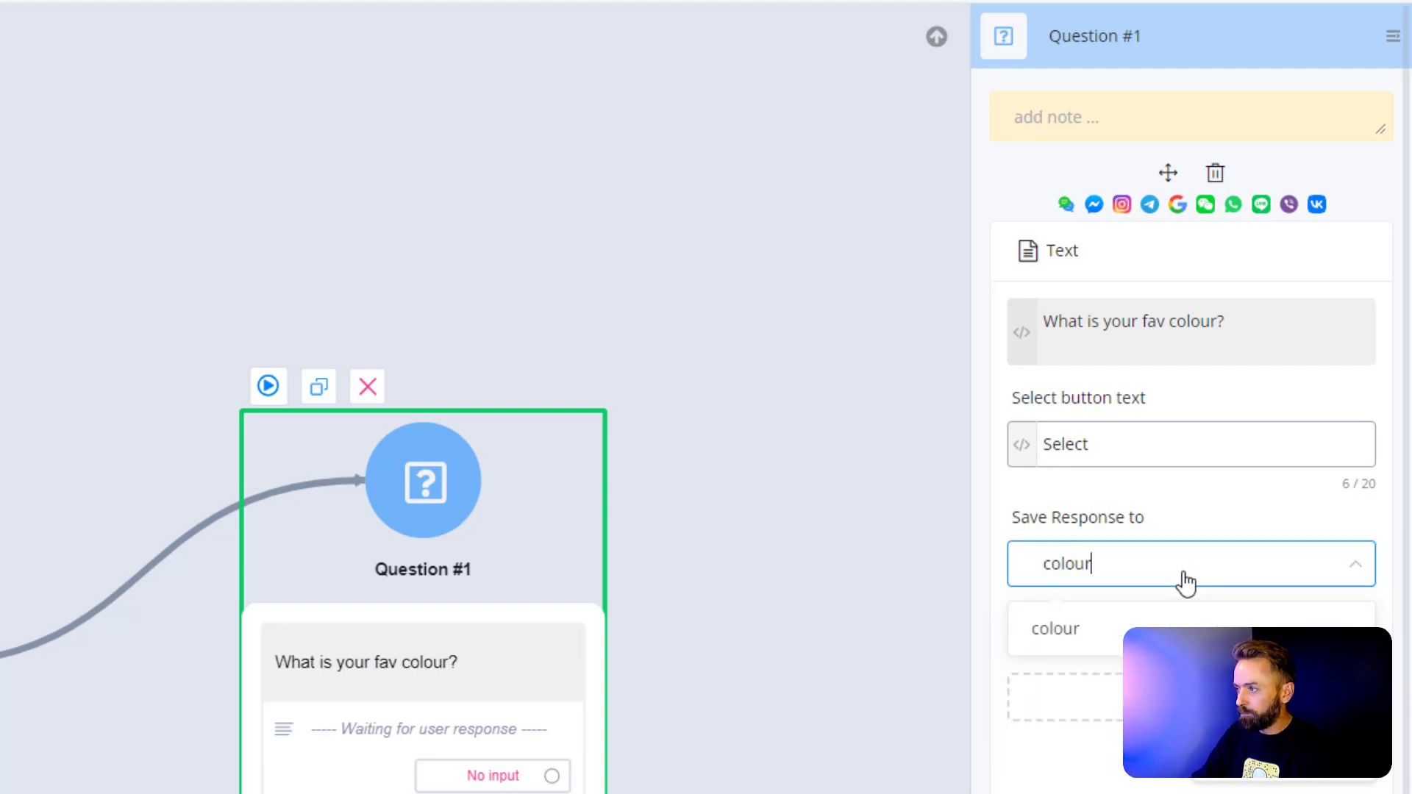
pyautogui.click(1080, 640)
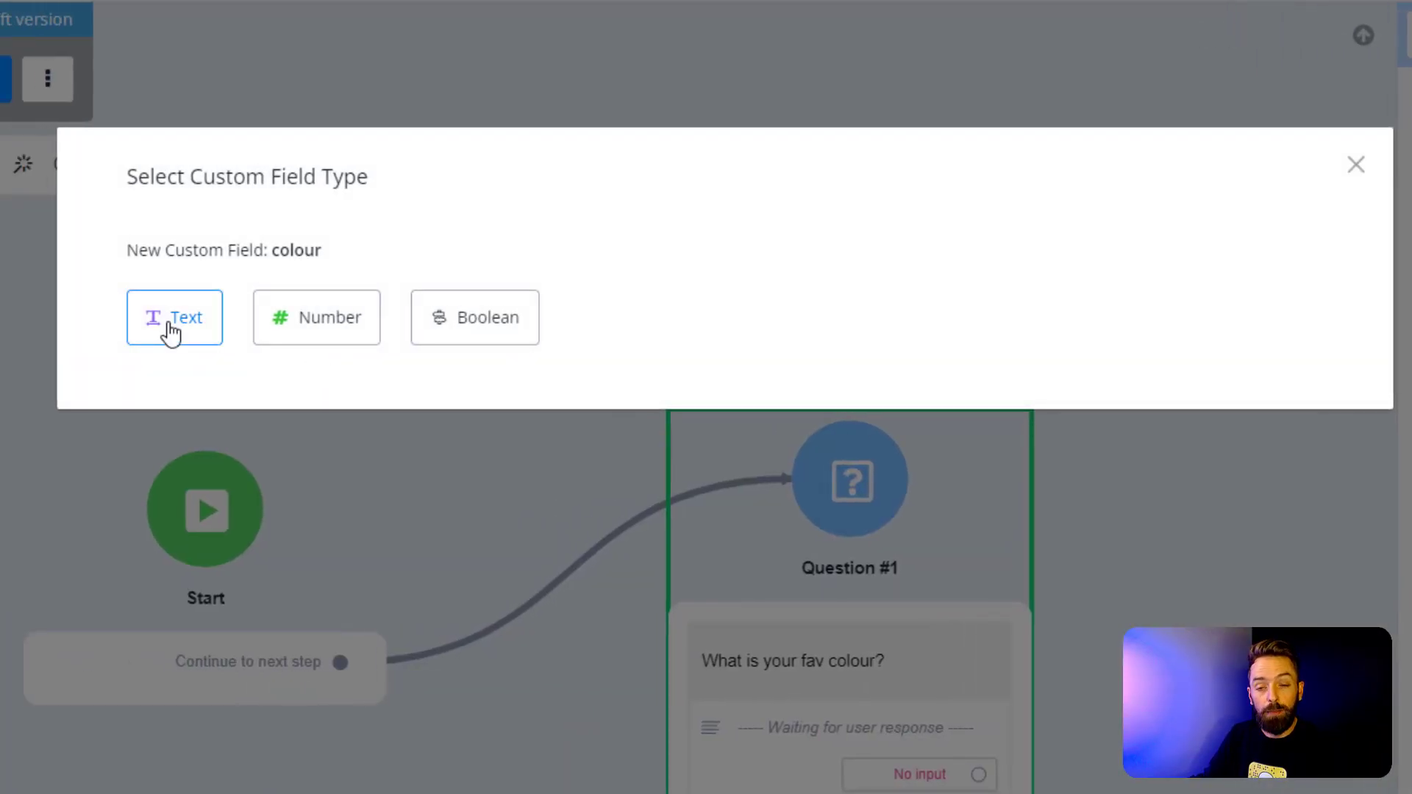
pyautogui.click(171, 331)
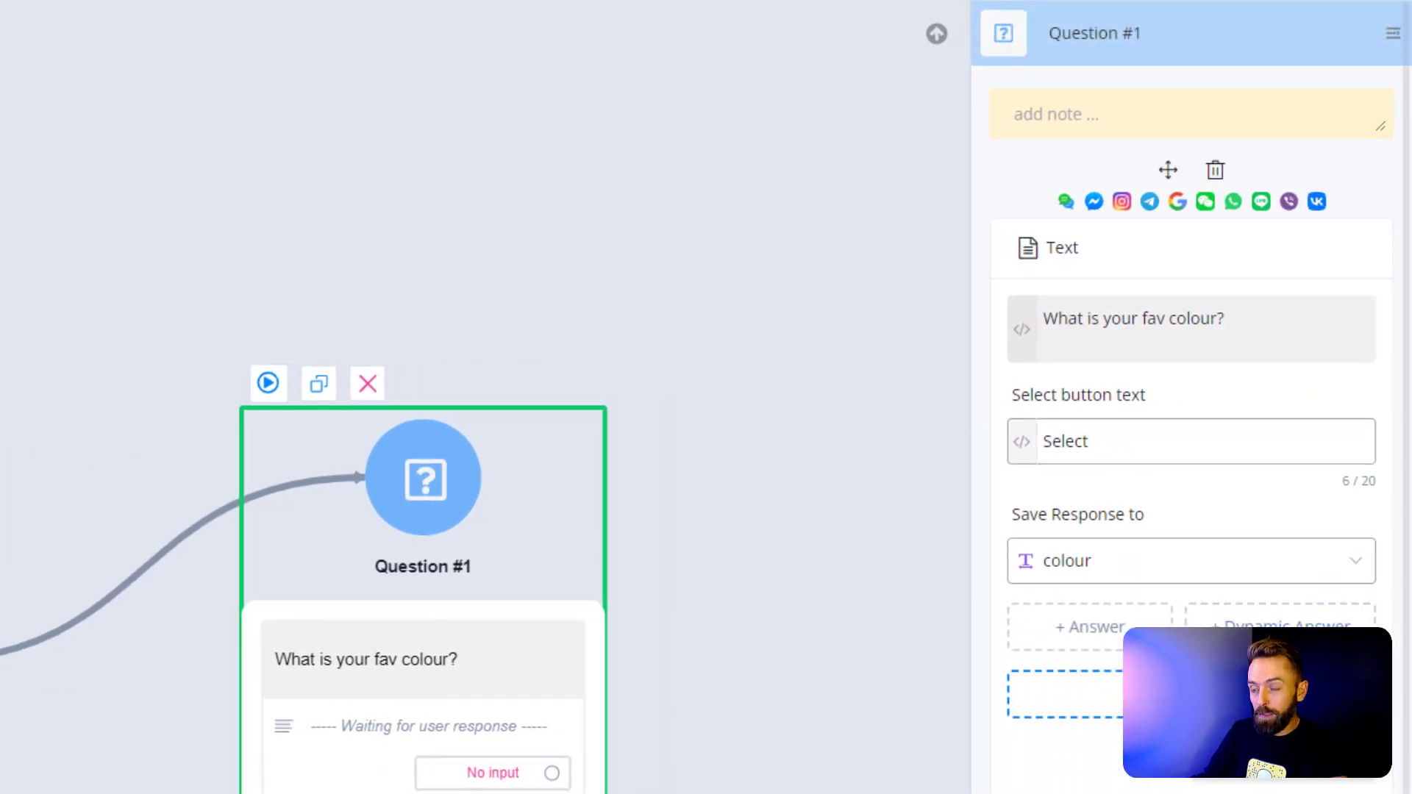
pyautogui.click(699, 316)
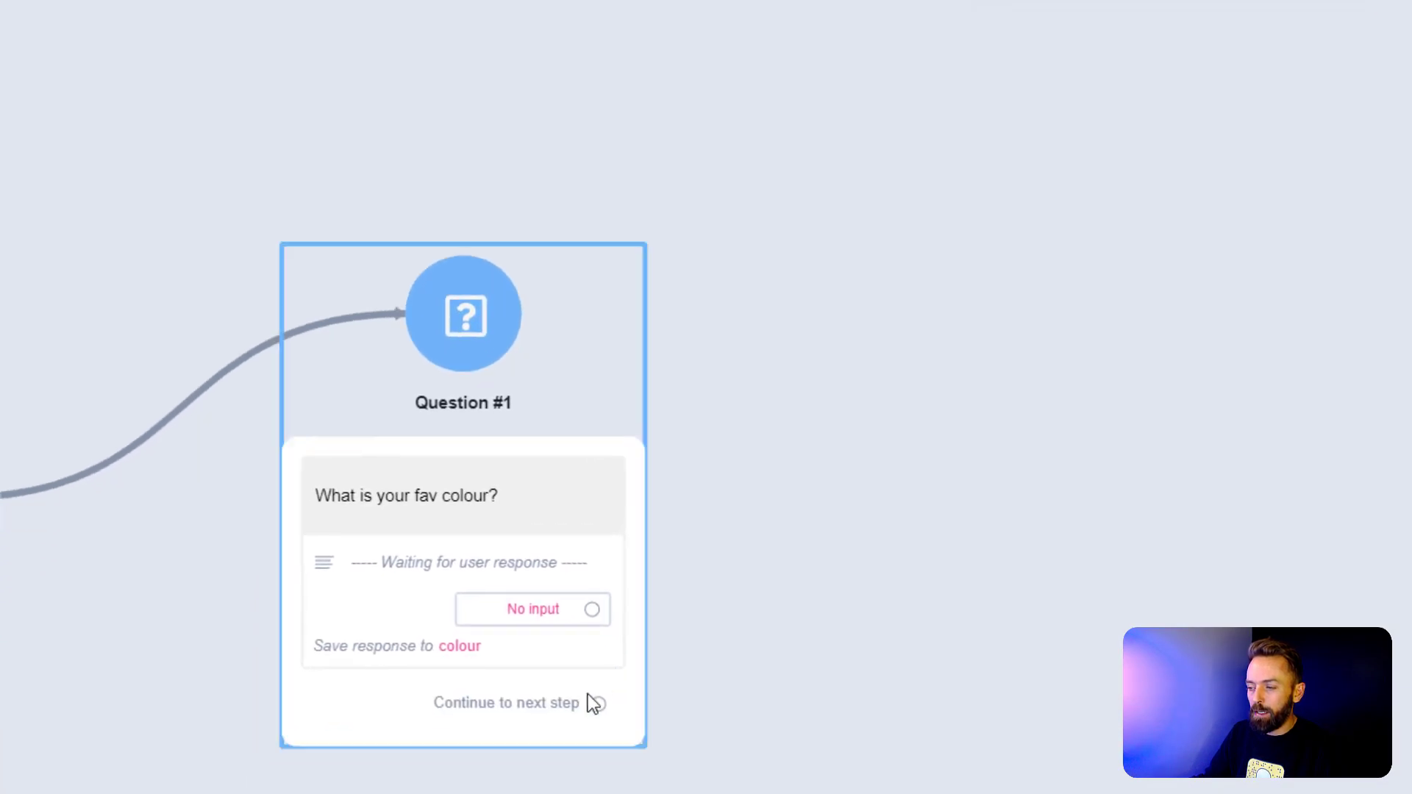
# Add a Send Message step connected to the Question step's continue-to-next-step connector
pyautogui.moveTo(601, 710); pyautogui.dragTo(784, 397)
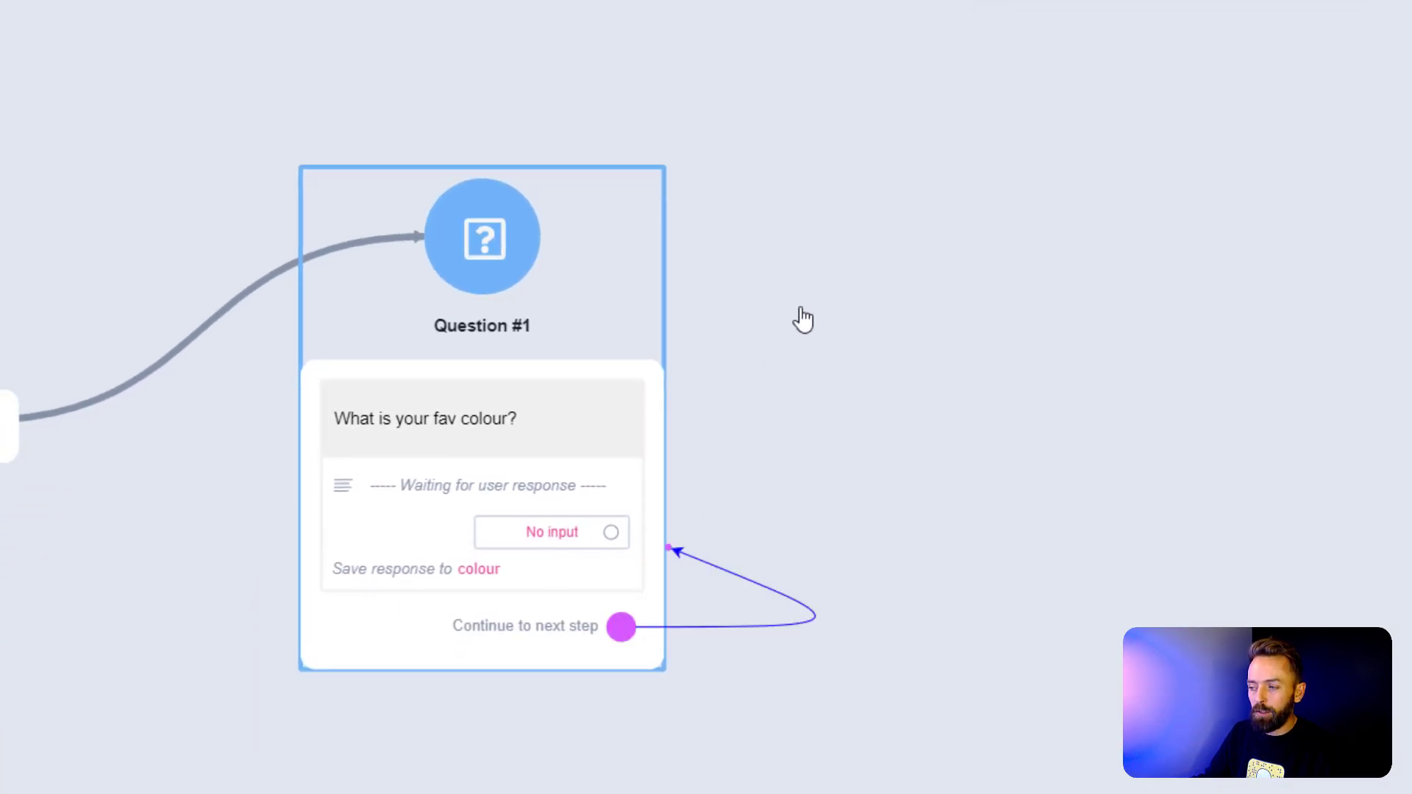
pyautogui.moveTo(801, 311); pyautogui.dragTo(831, 251)
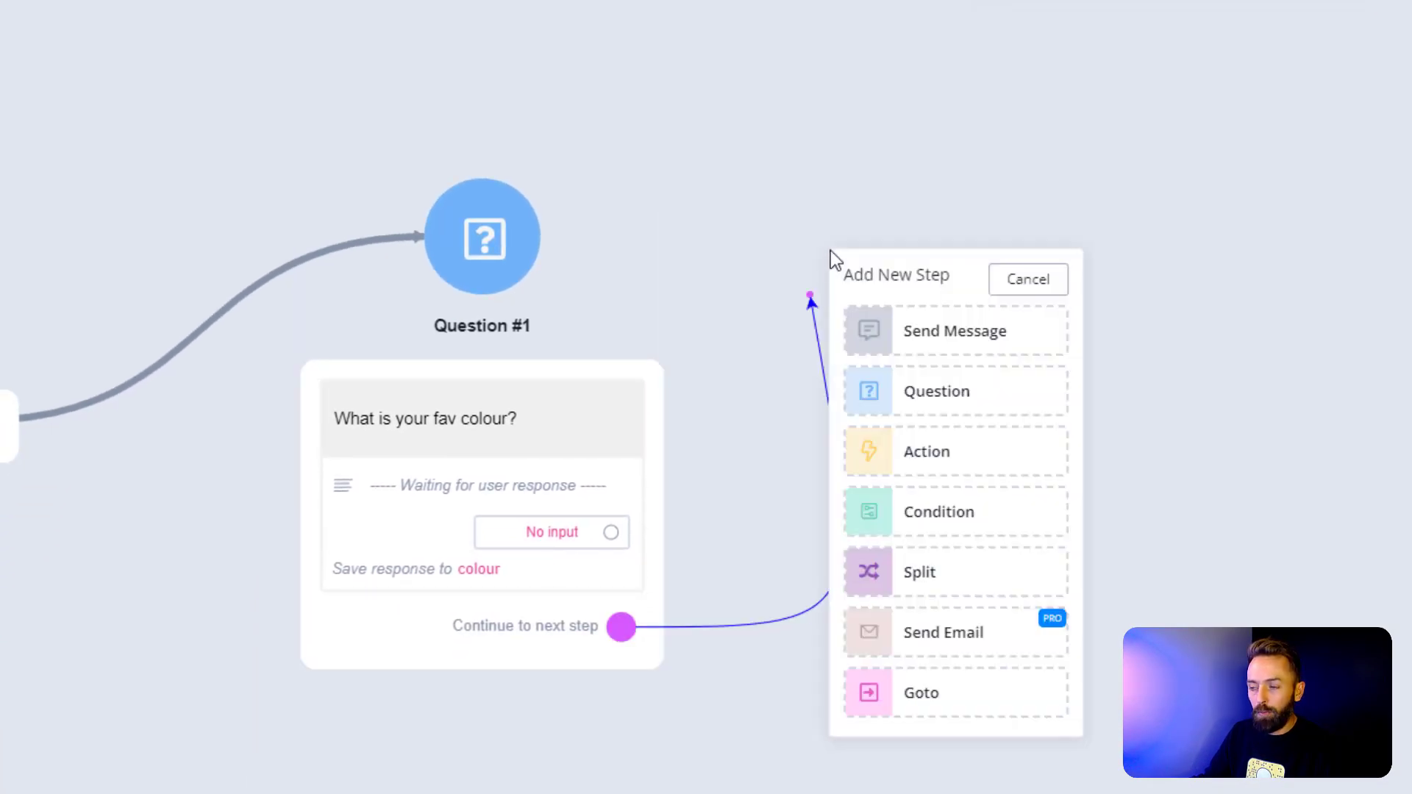
pyautogui.click(919, 342)
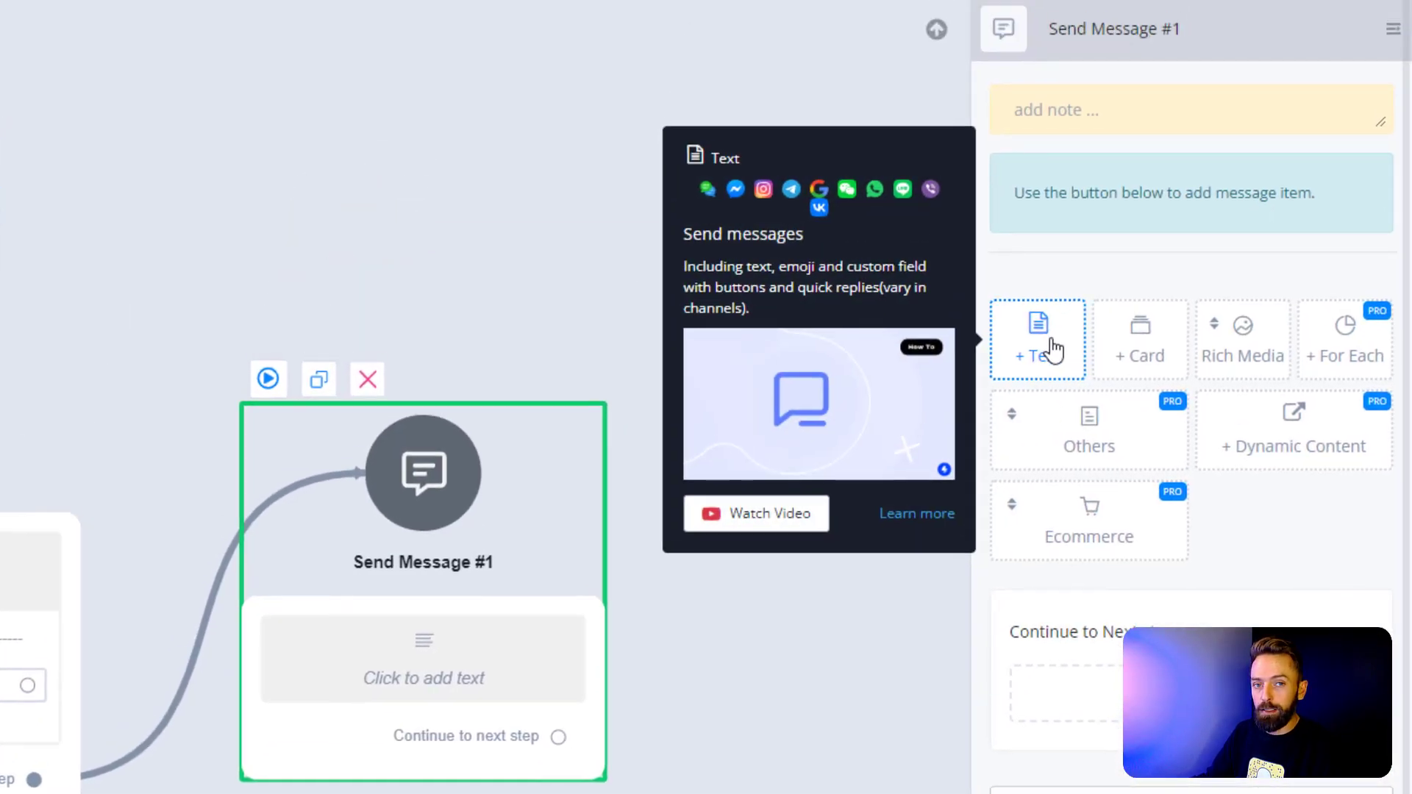
# Add a text item to the Send Message step reading "Great we love {{colour}} too", with colour inserted as the custom field
pyautogui.click(1053, 349)
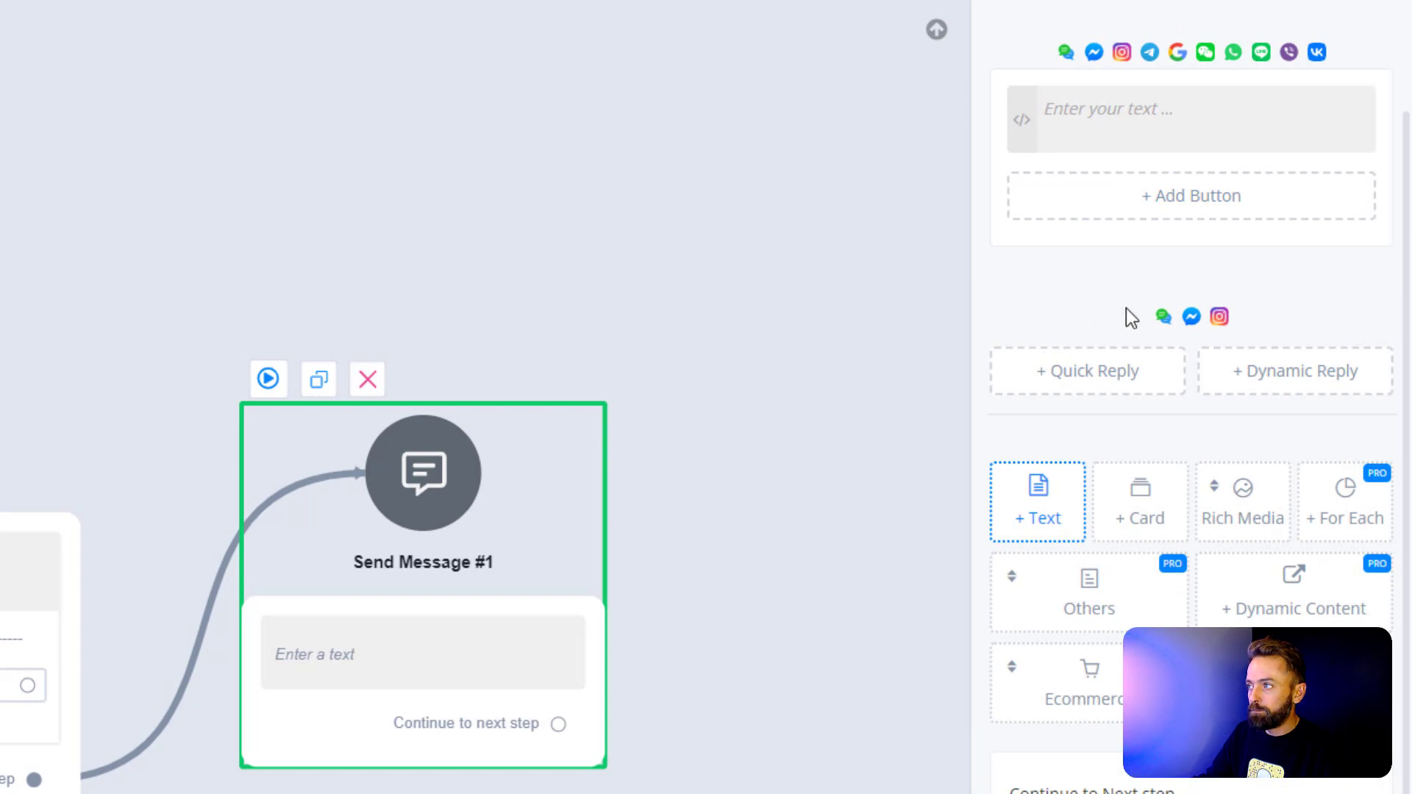
pyautogui.click(1072, 111)
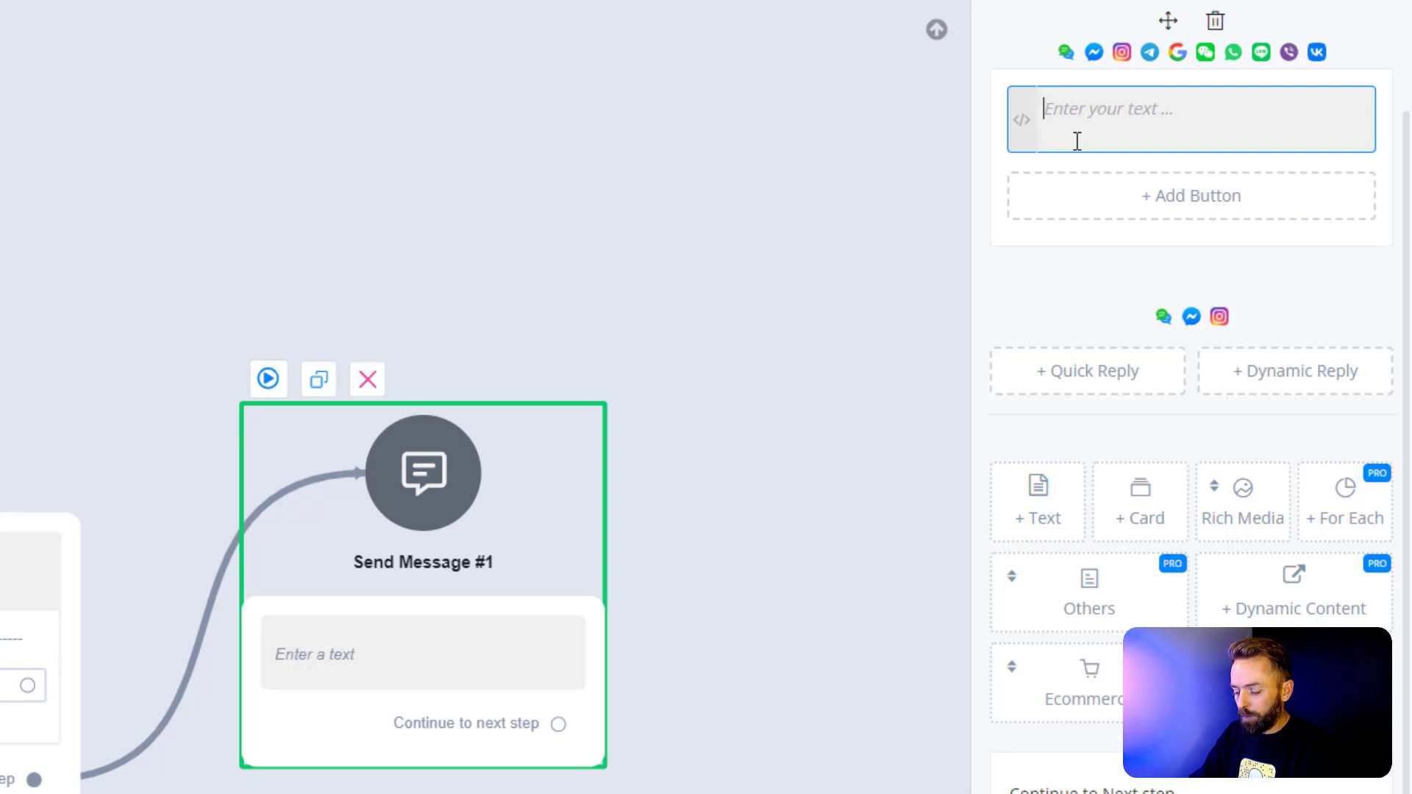
pyautogui.write('Great we l')
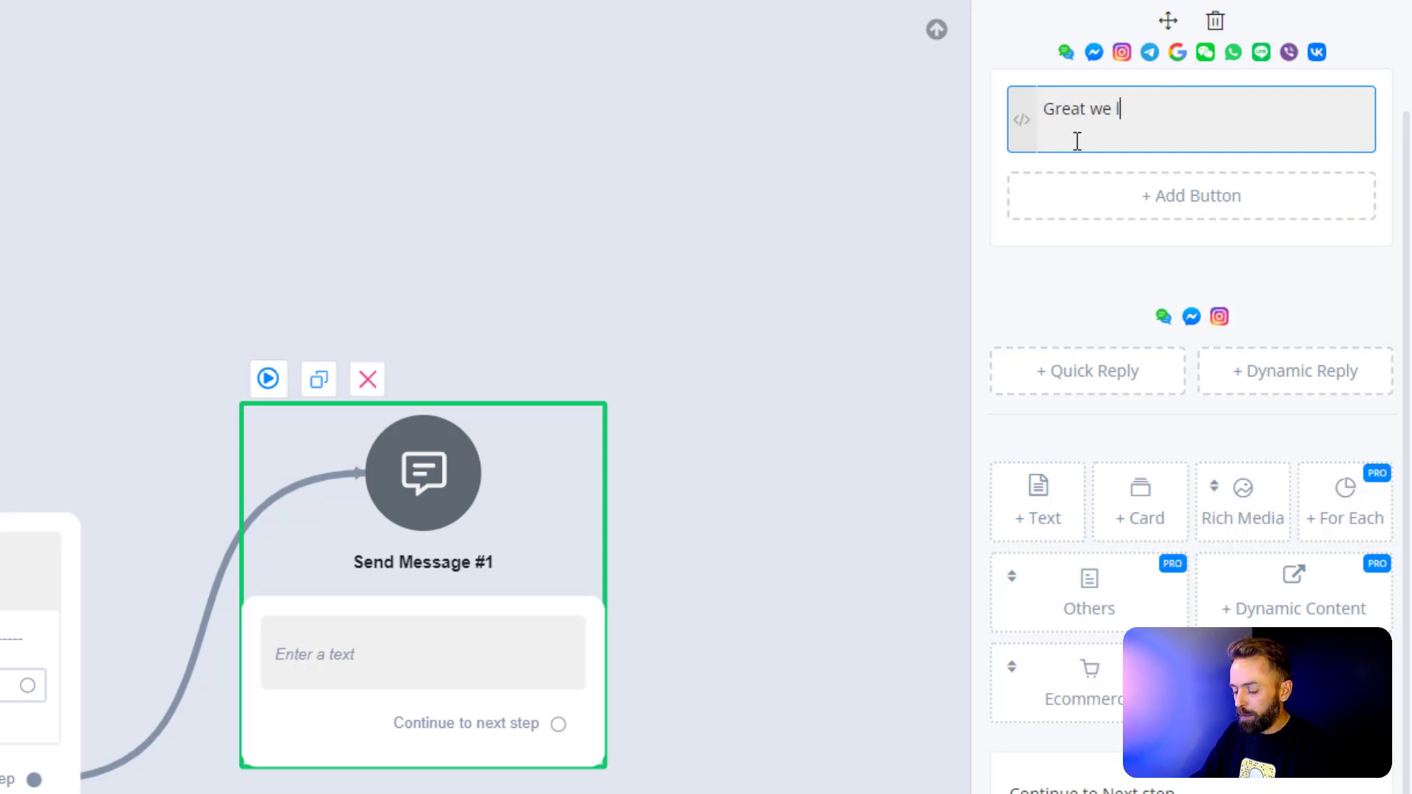
pyautogui.write('ove {')
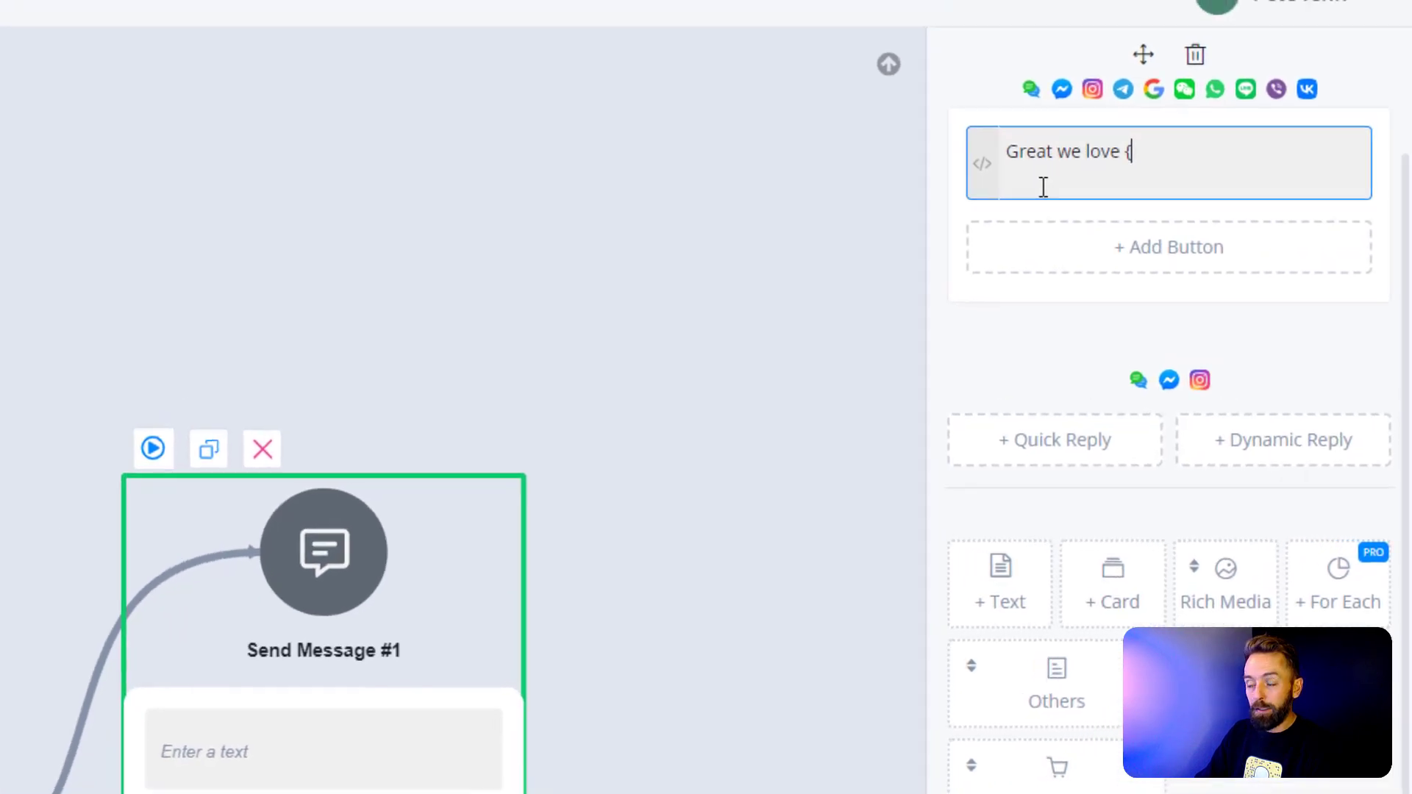
pyautogui.write('{')
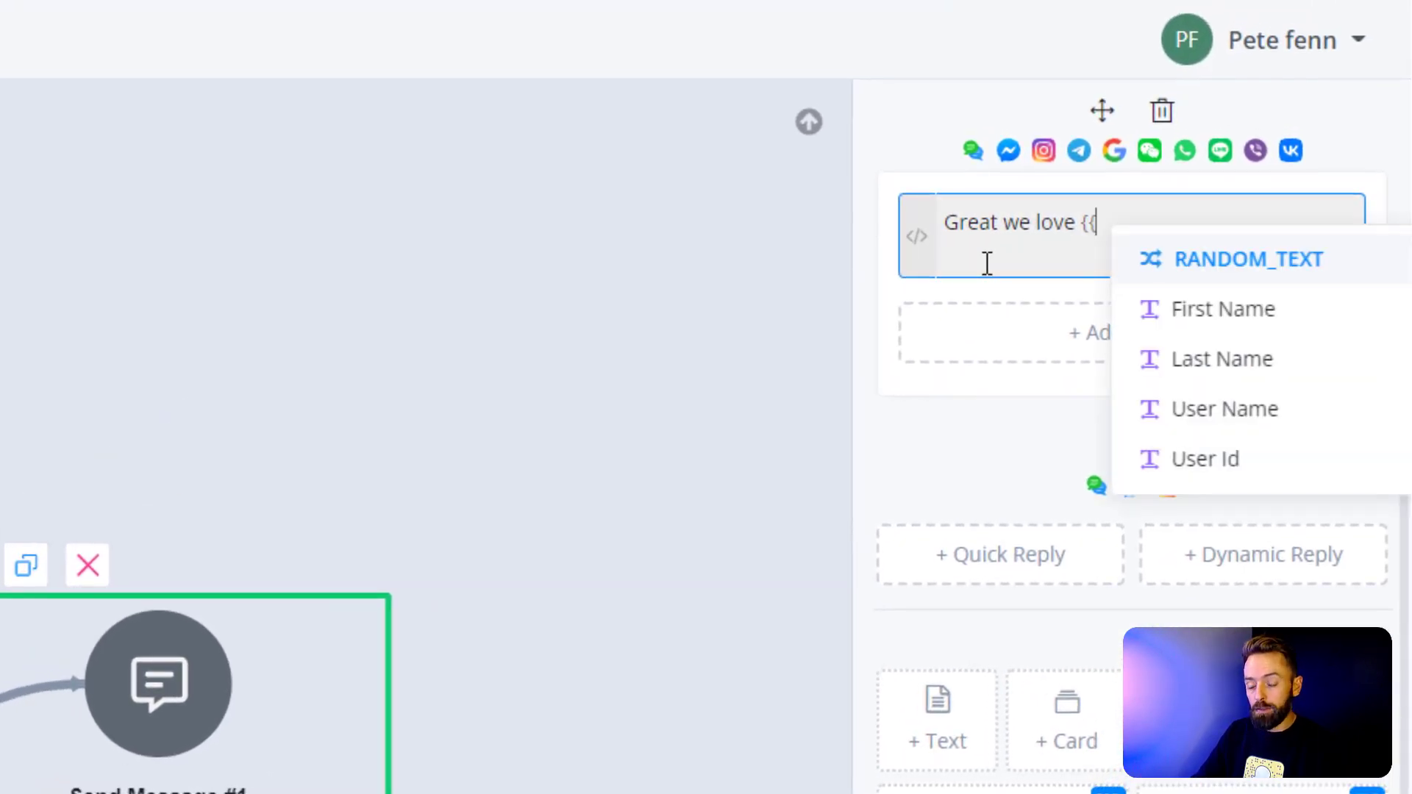
pyautogui.write('colou')
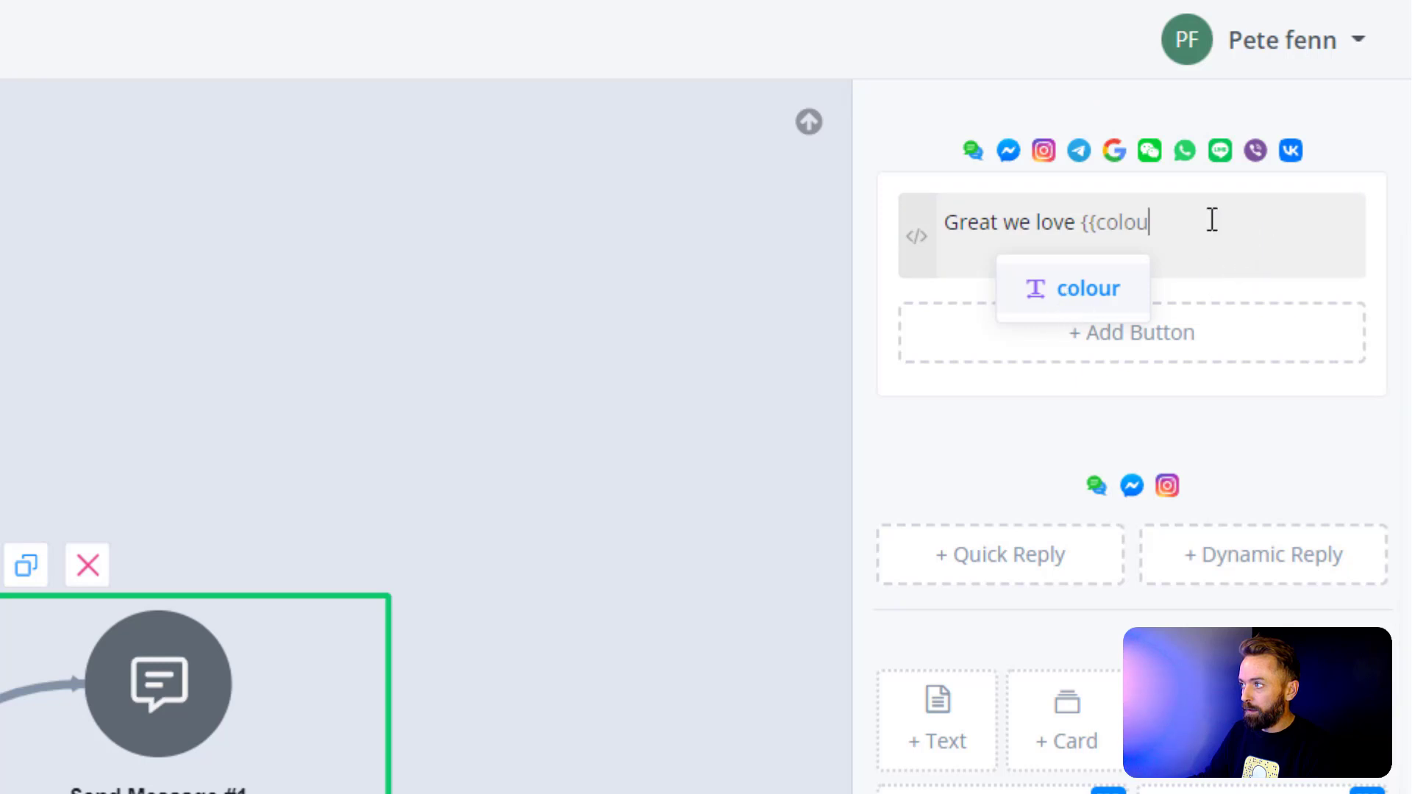
pyautogui.press('Return')
pyautogui.write('too')
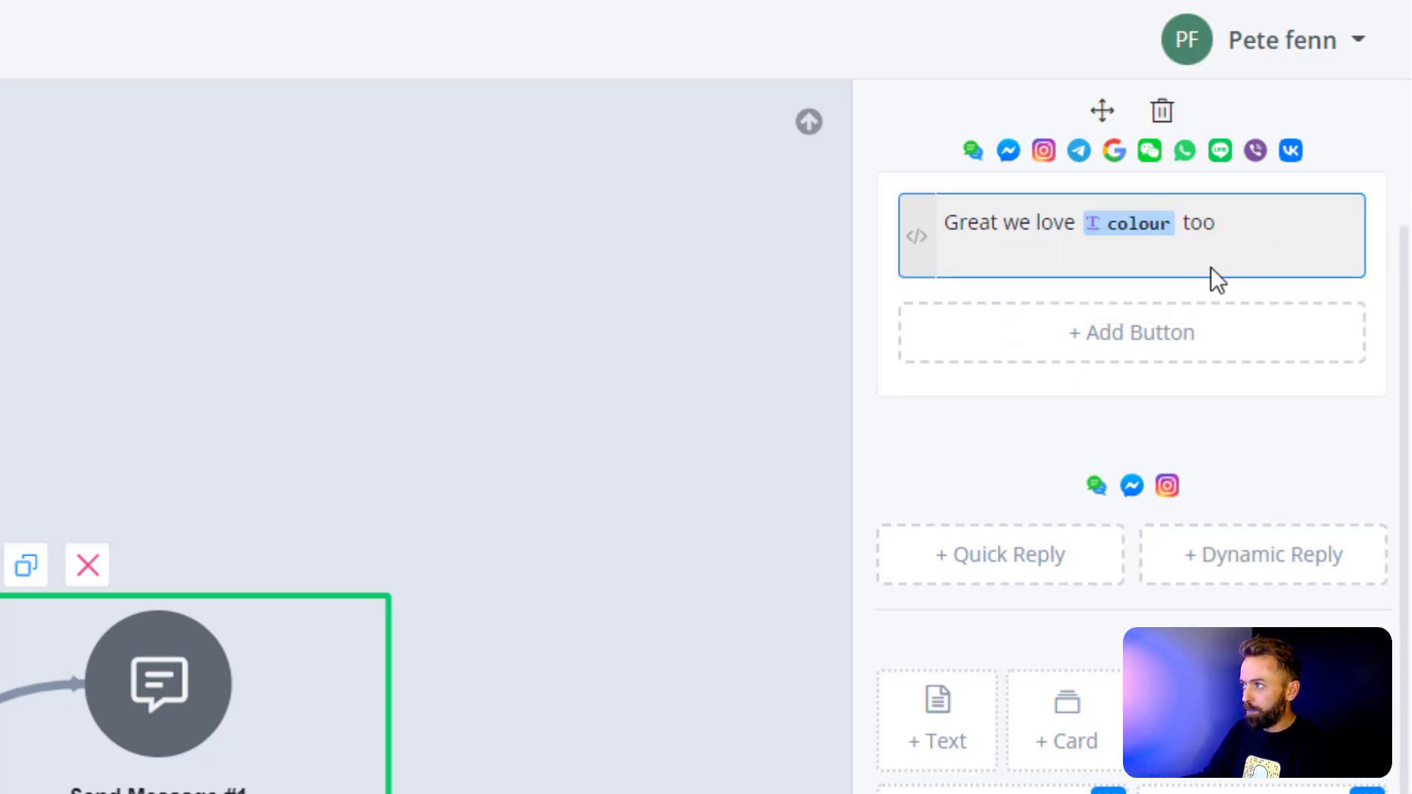
pyautogui.click(666, 391)
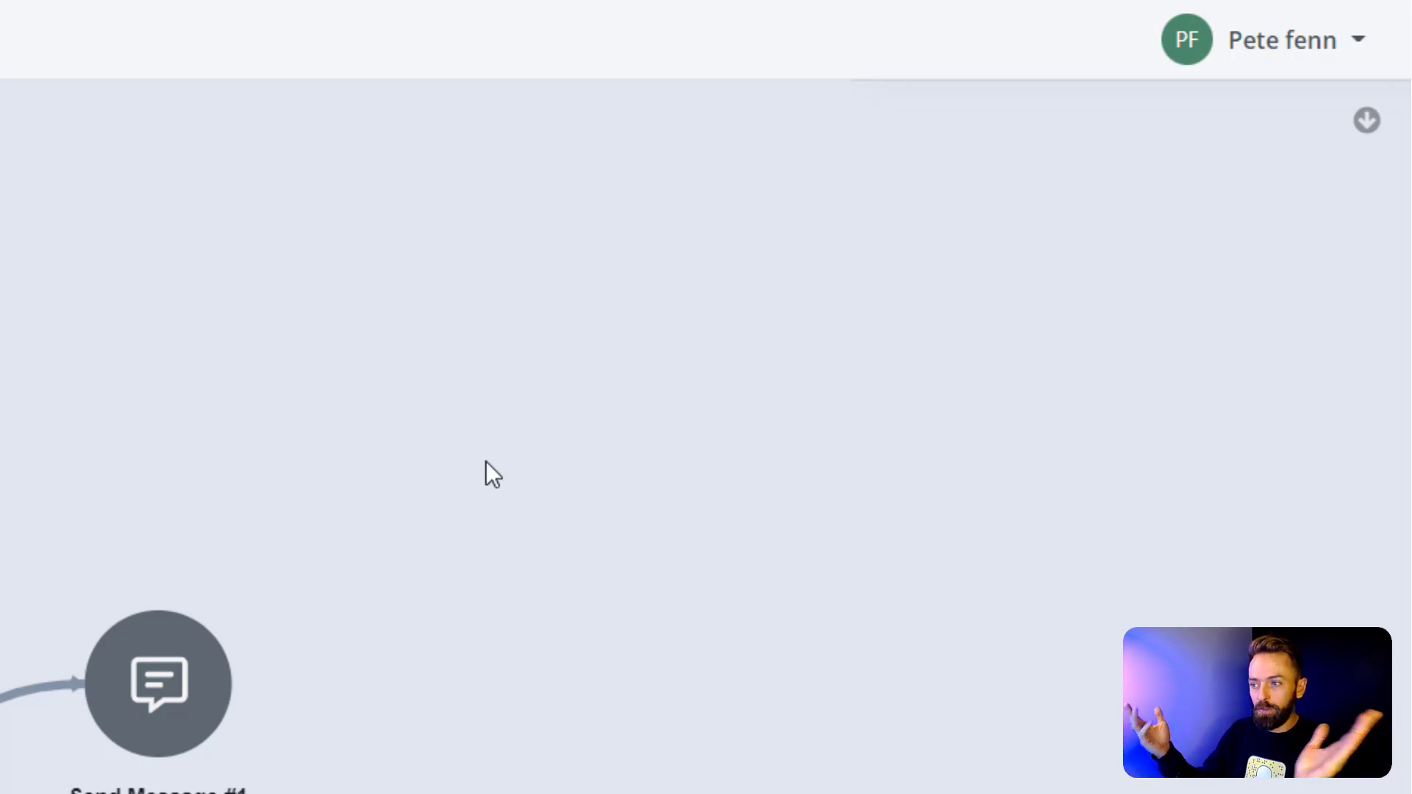
# Publish the flow and open its preview in a popup for the Web channel
pyautogui.moveTo(0, 342); pyautogui.dragTo(181, 331)
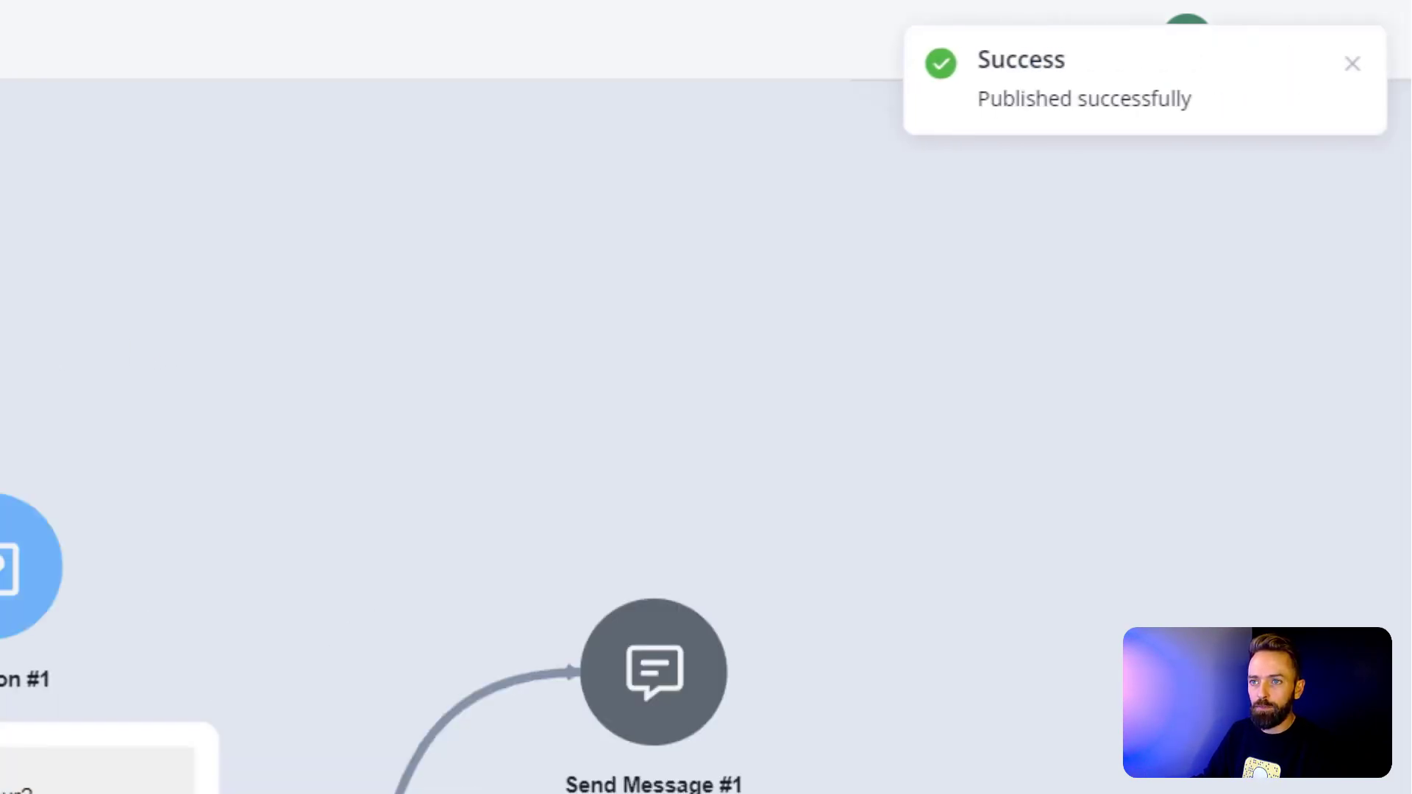
pyautogui.click(180, 53)
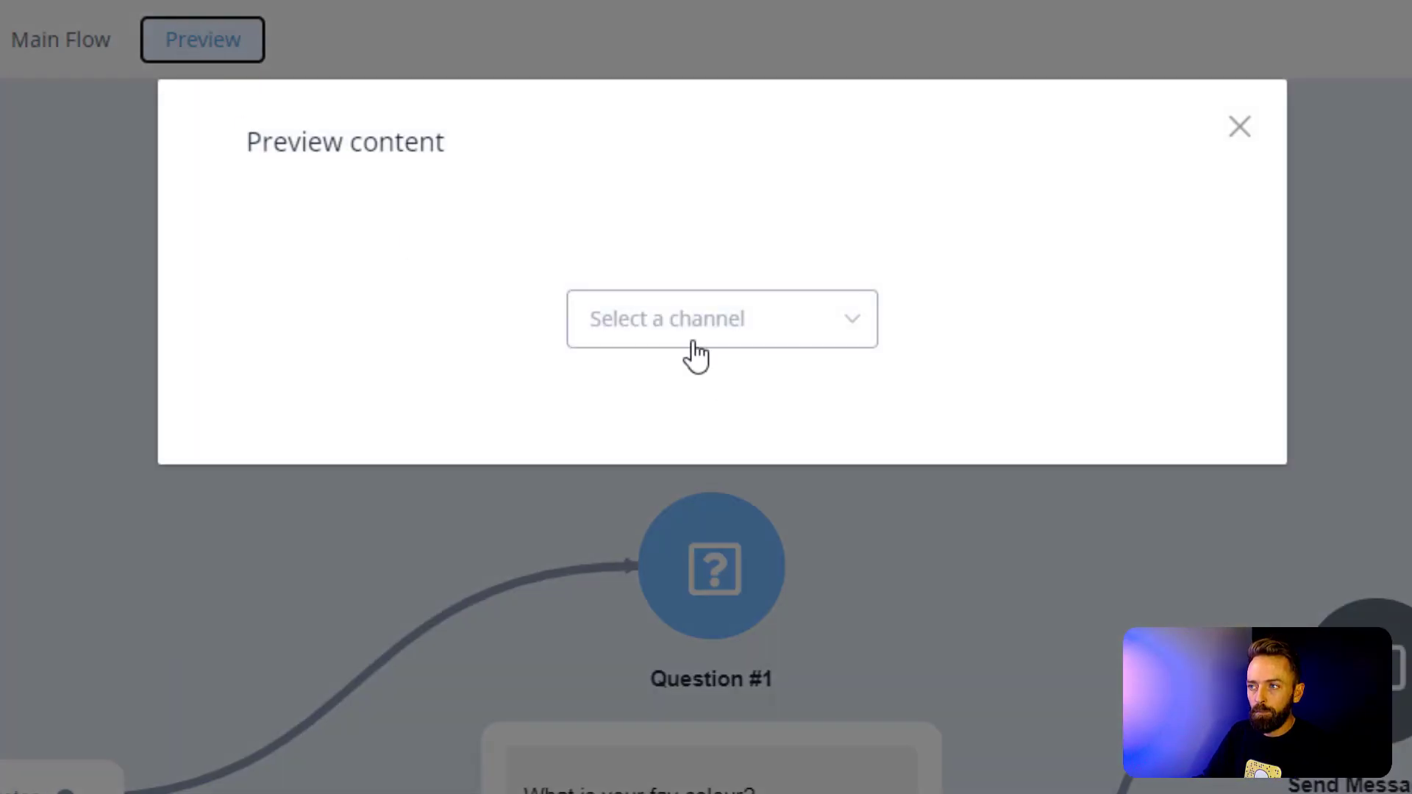
pyautogui.click(694, 343)
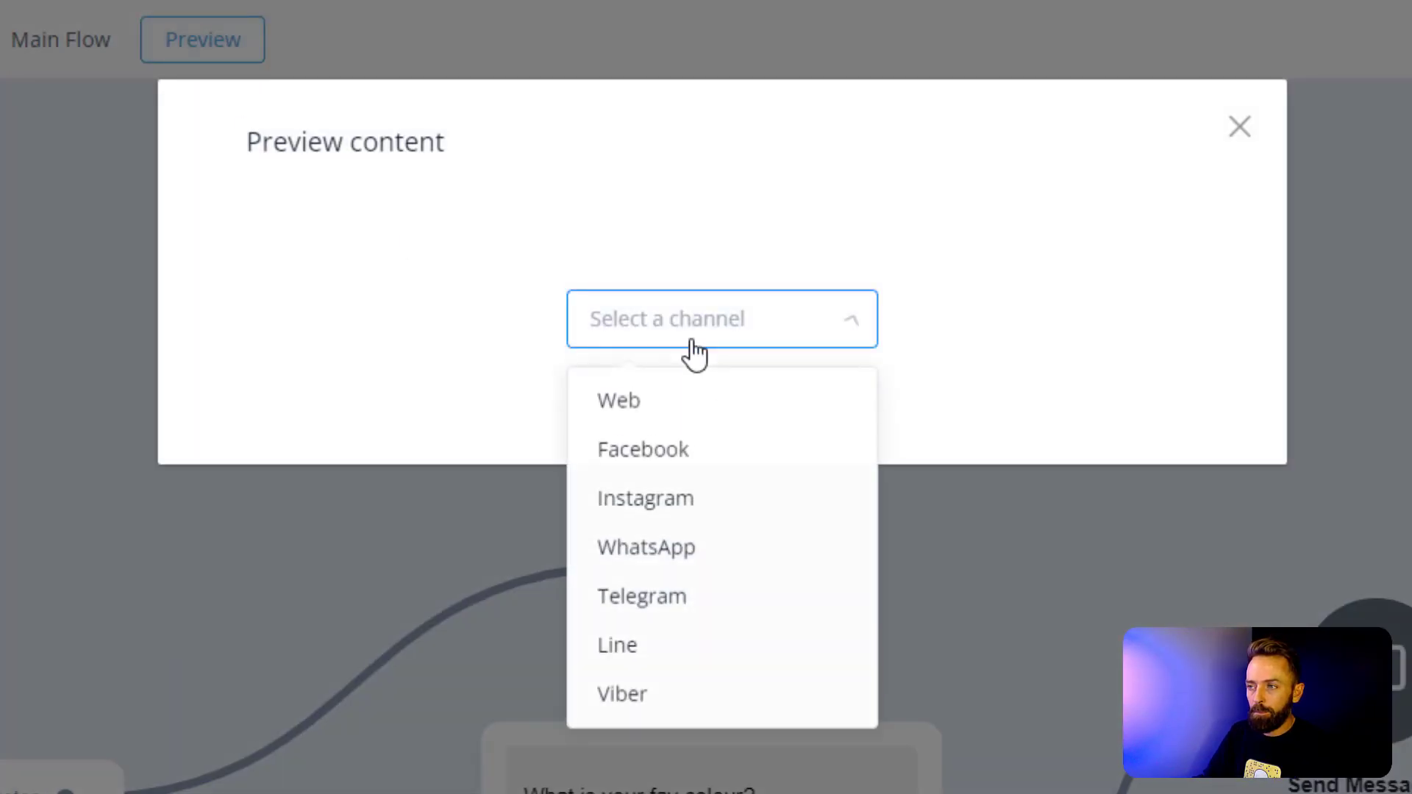
pyautogui.click(666, 416)
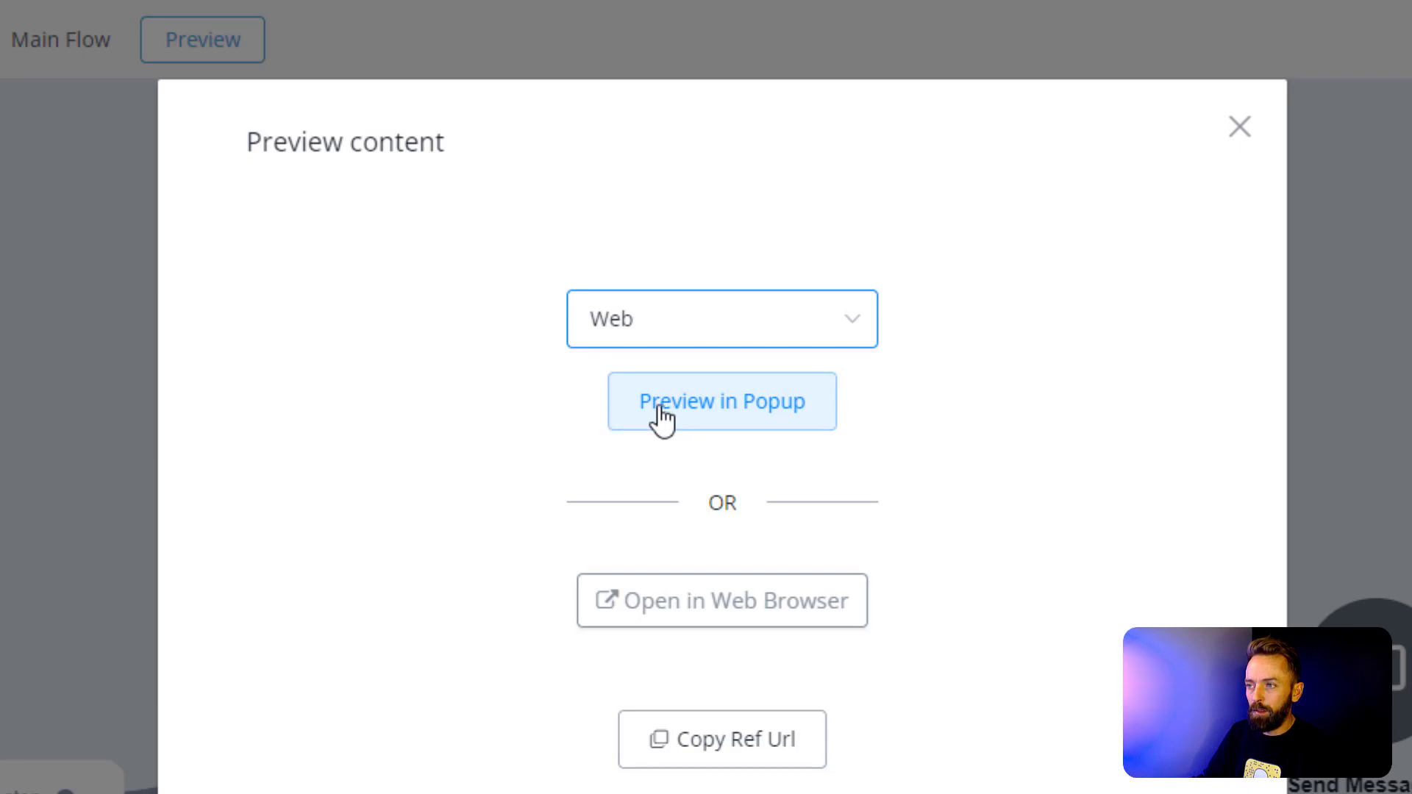
pyautogui.click(663, 418)
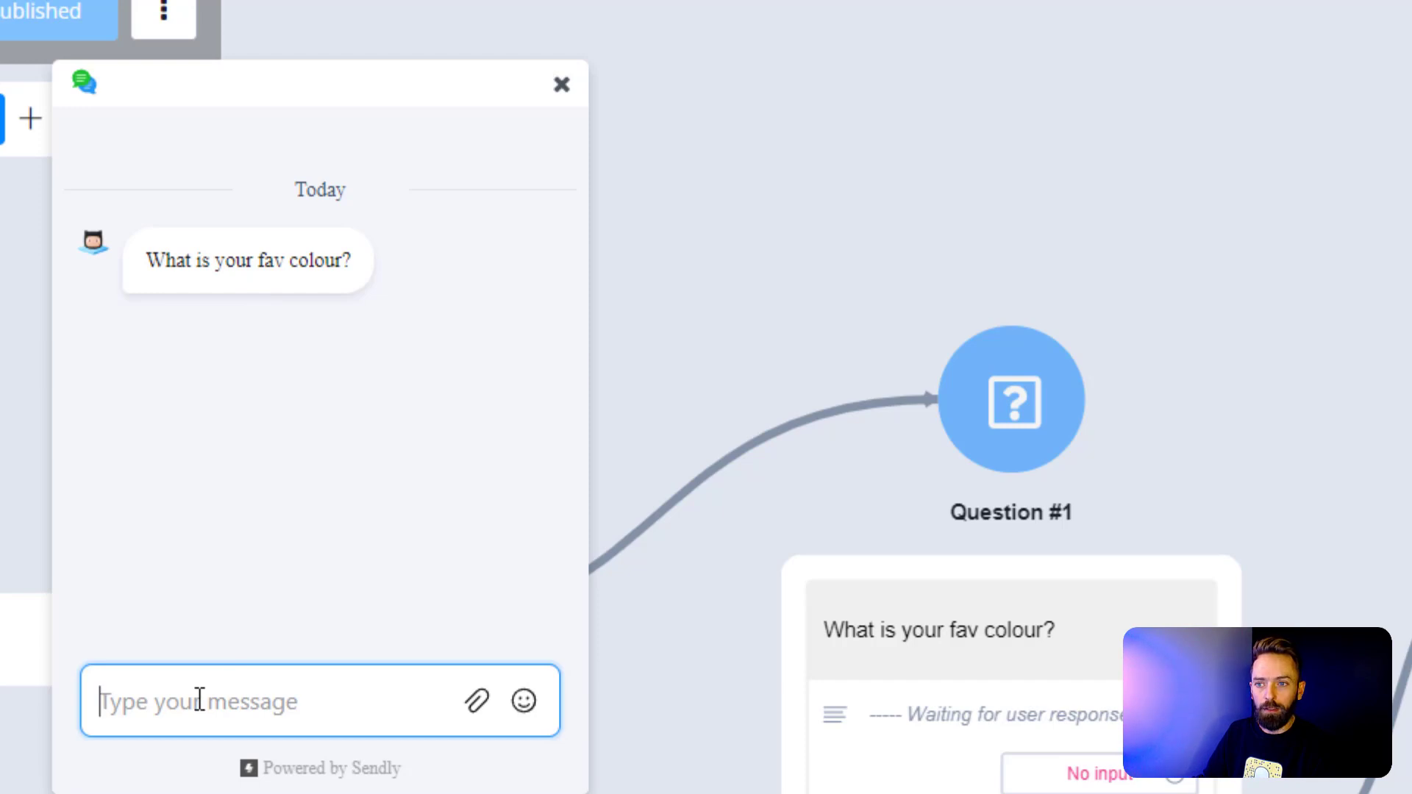
# Test the bot by answering the colour question with "Yellow" in the preview chat, and close the chat after checking the reply
pyautogui.write('Y')
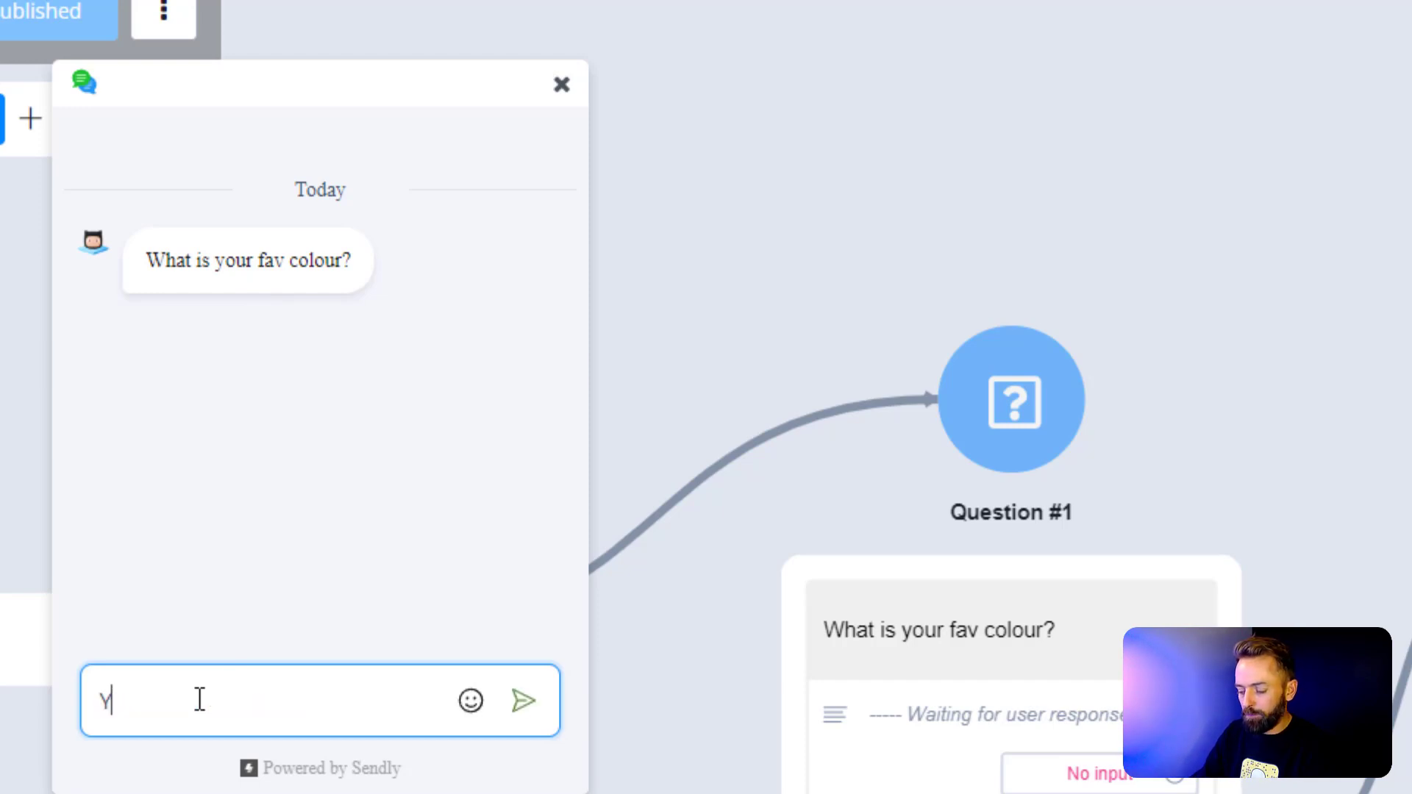
pyautogui.write('ellow')
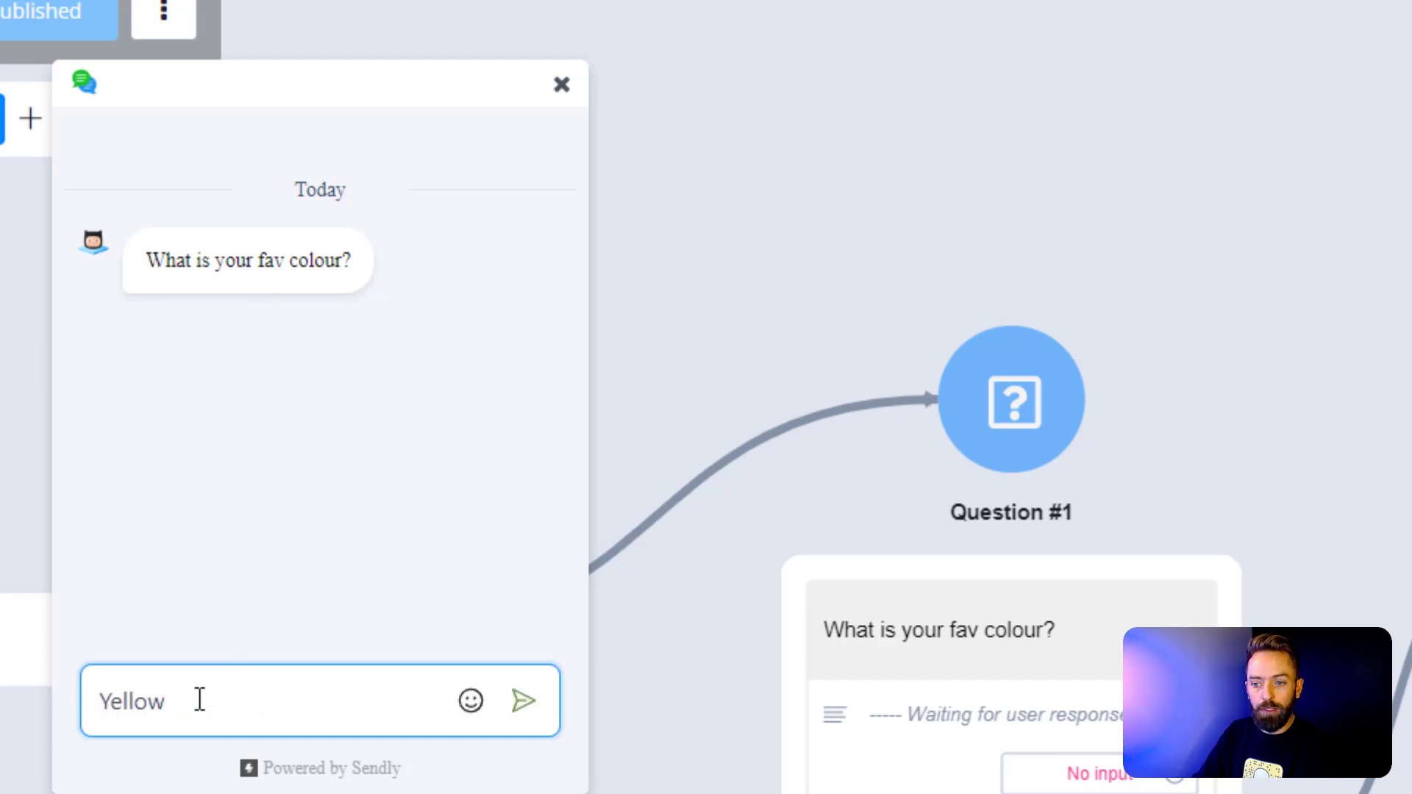
pyautogui.press('Return')
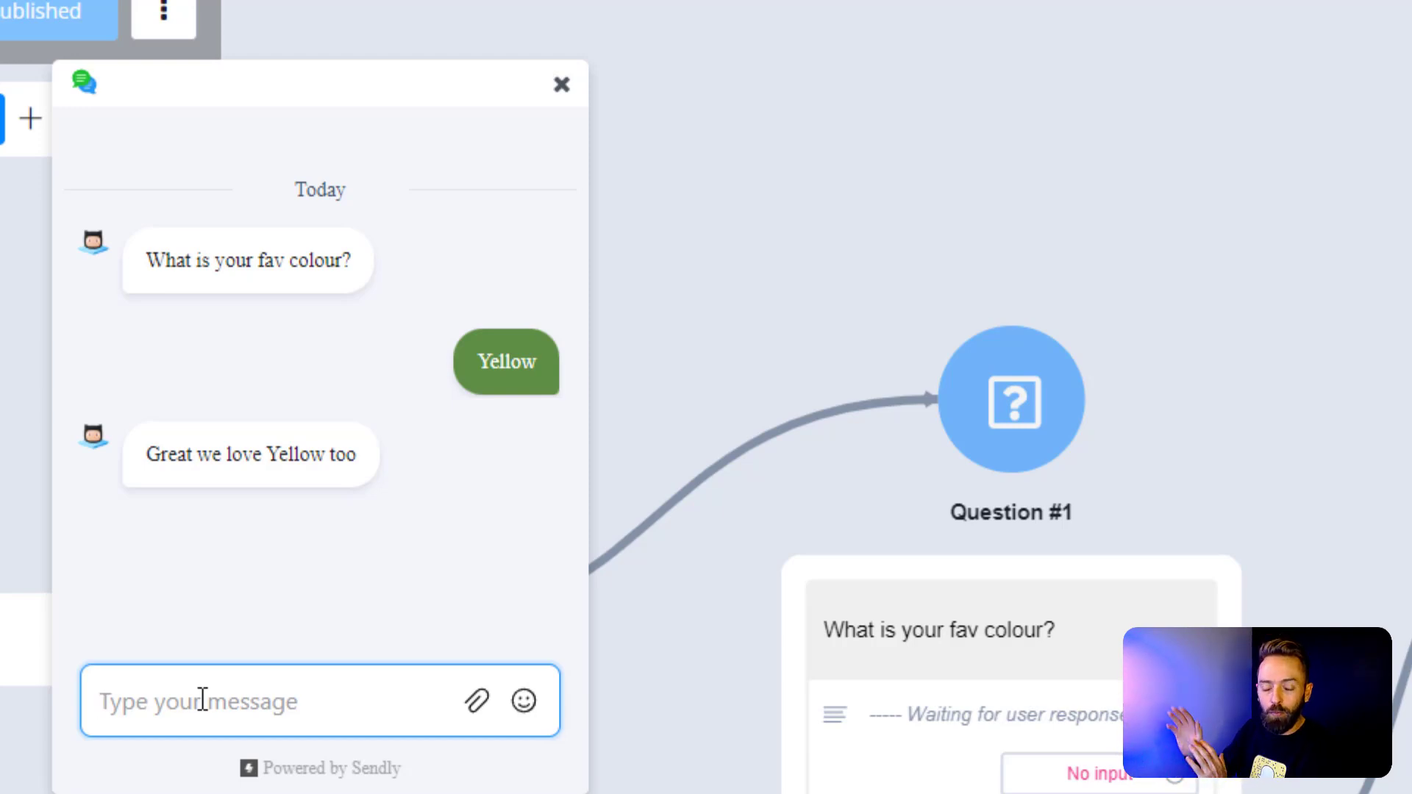
pyautogui.click(561, 87)
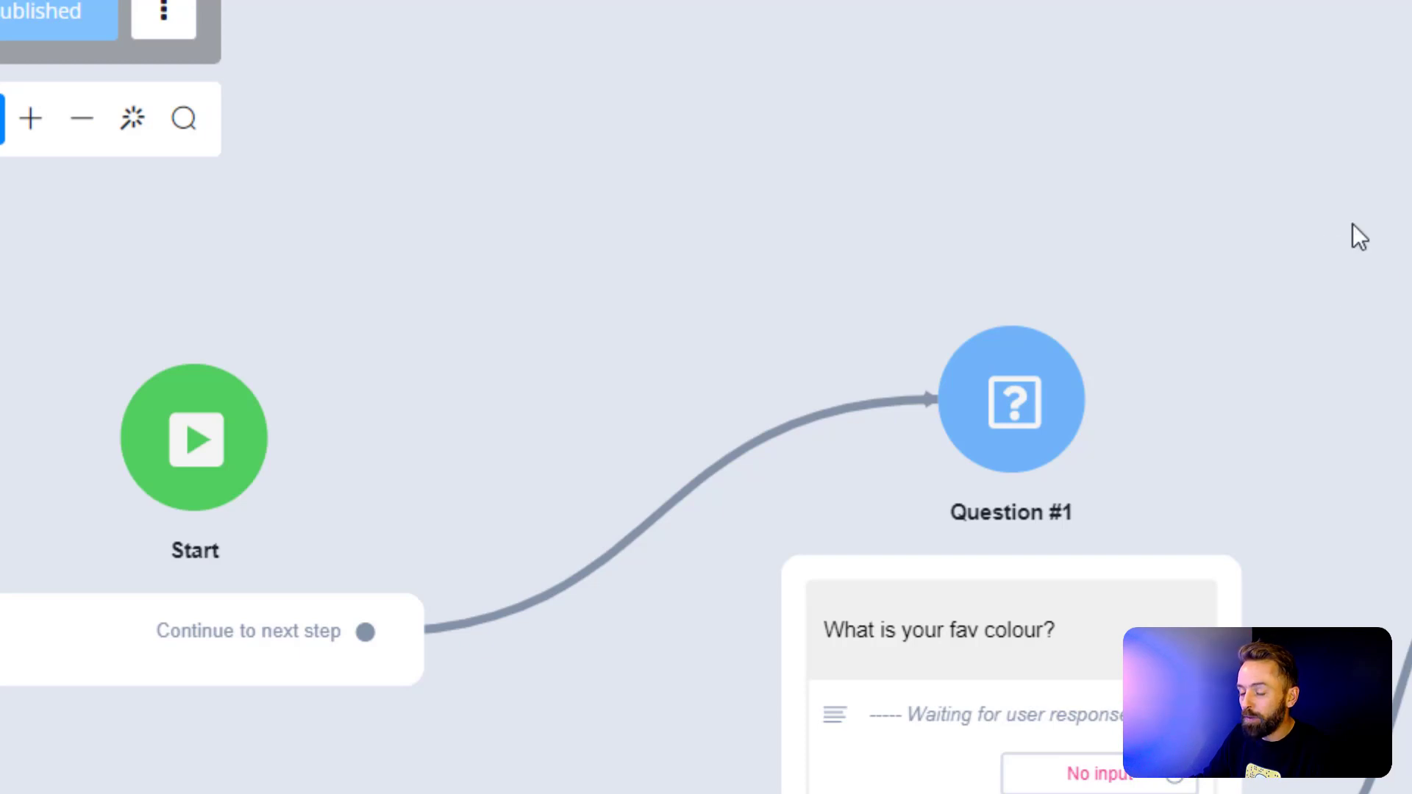
pyautogui.moveTo(1352, 223); pyautogui.dragTo(1280, 167)
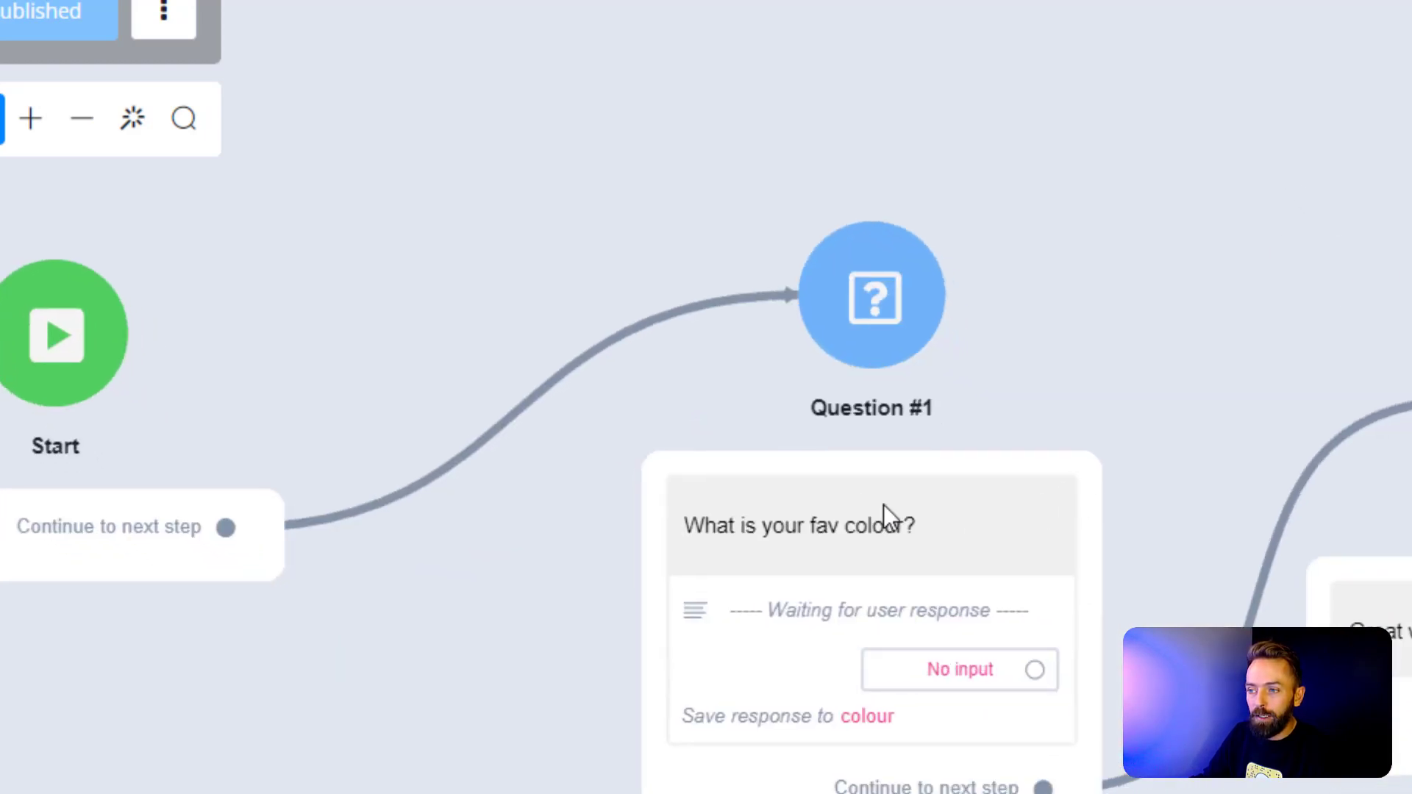
# Add an answer option to the colour question with the answer text "Red" and the answer value "Red"
pyautogui.click(848, 541)
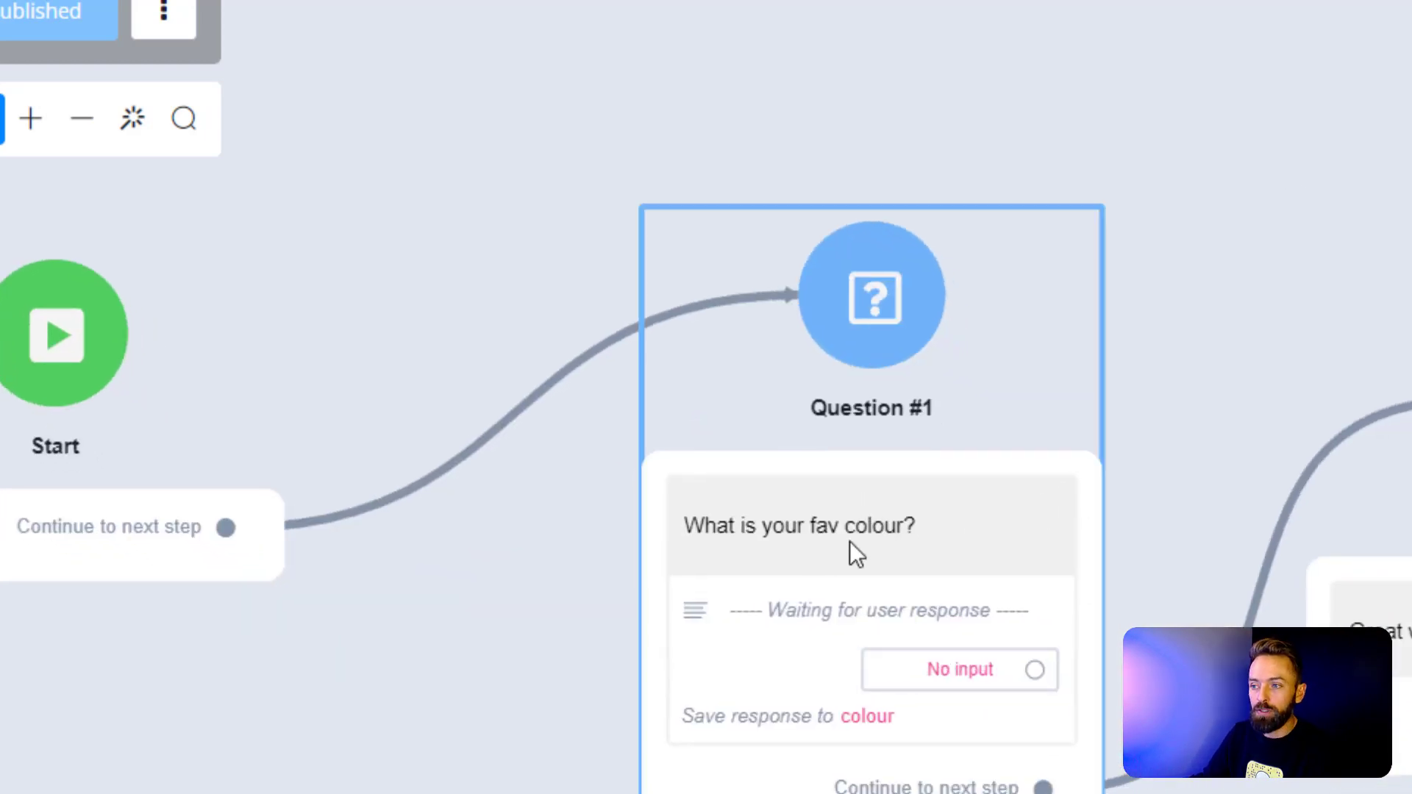
pyautogui.click(853, 539)
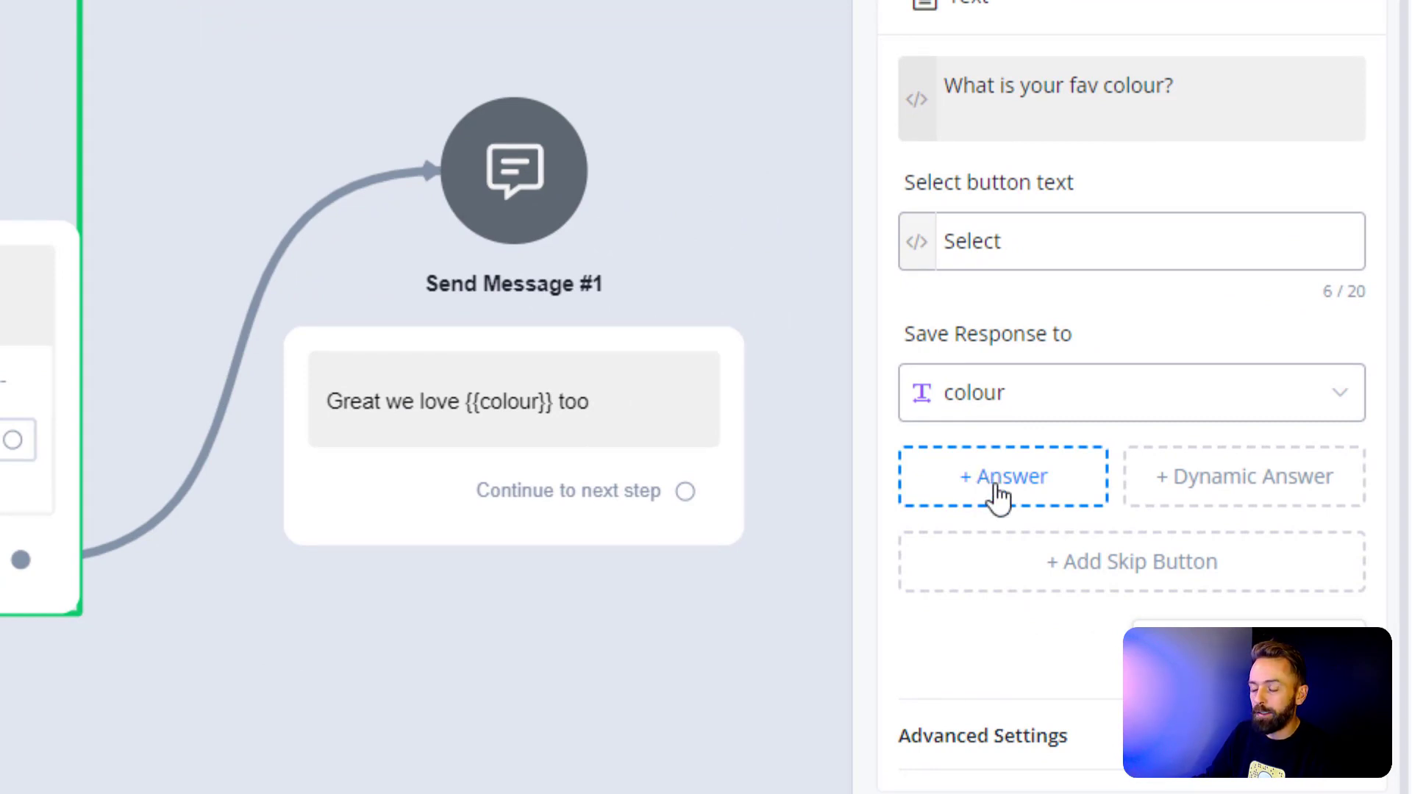
pyautogui.click(1001, 477)
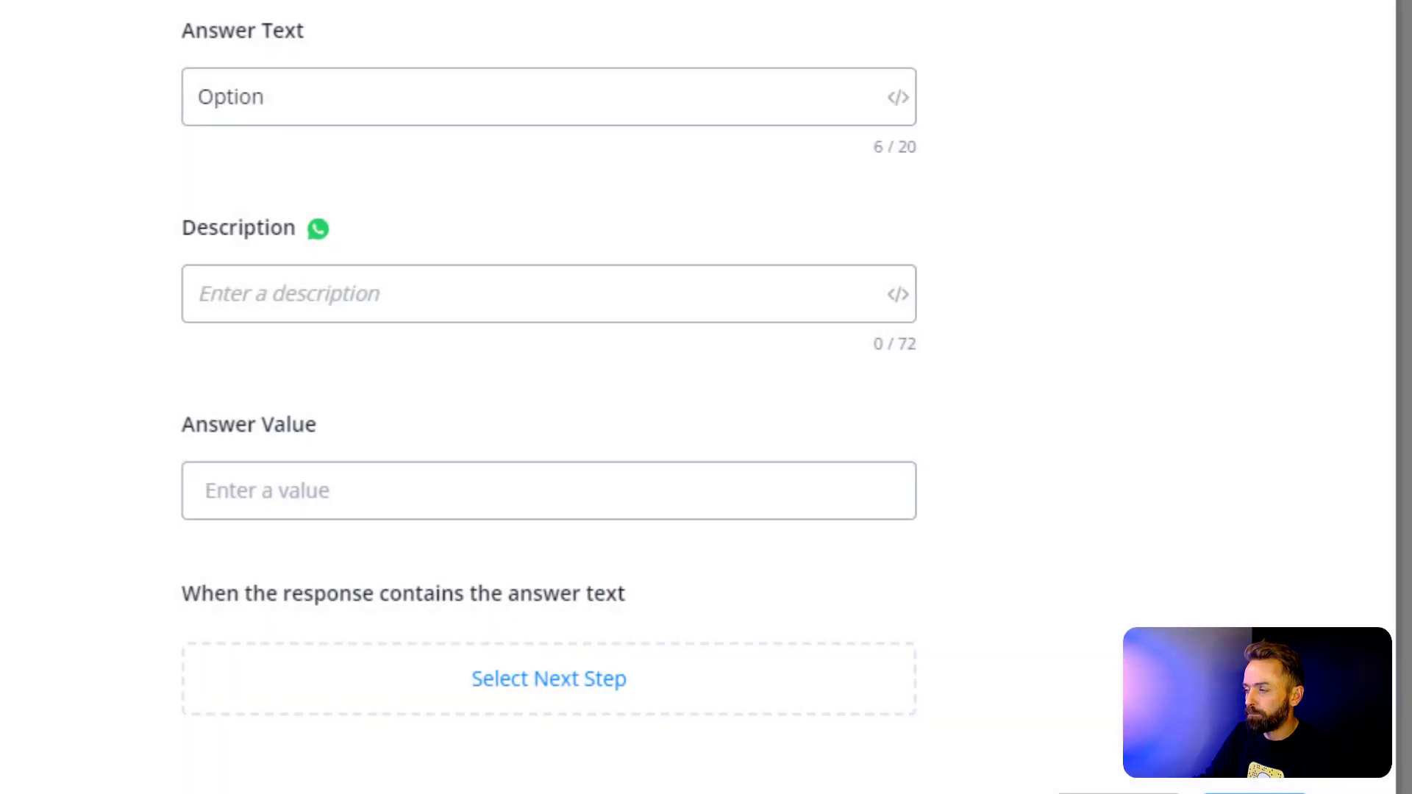
pyautogui.click(655, 156)
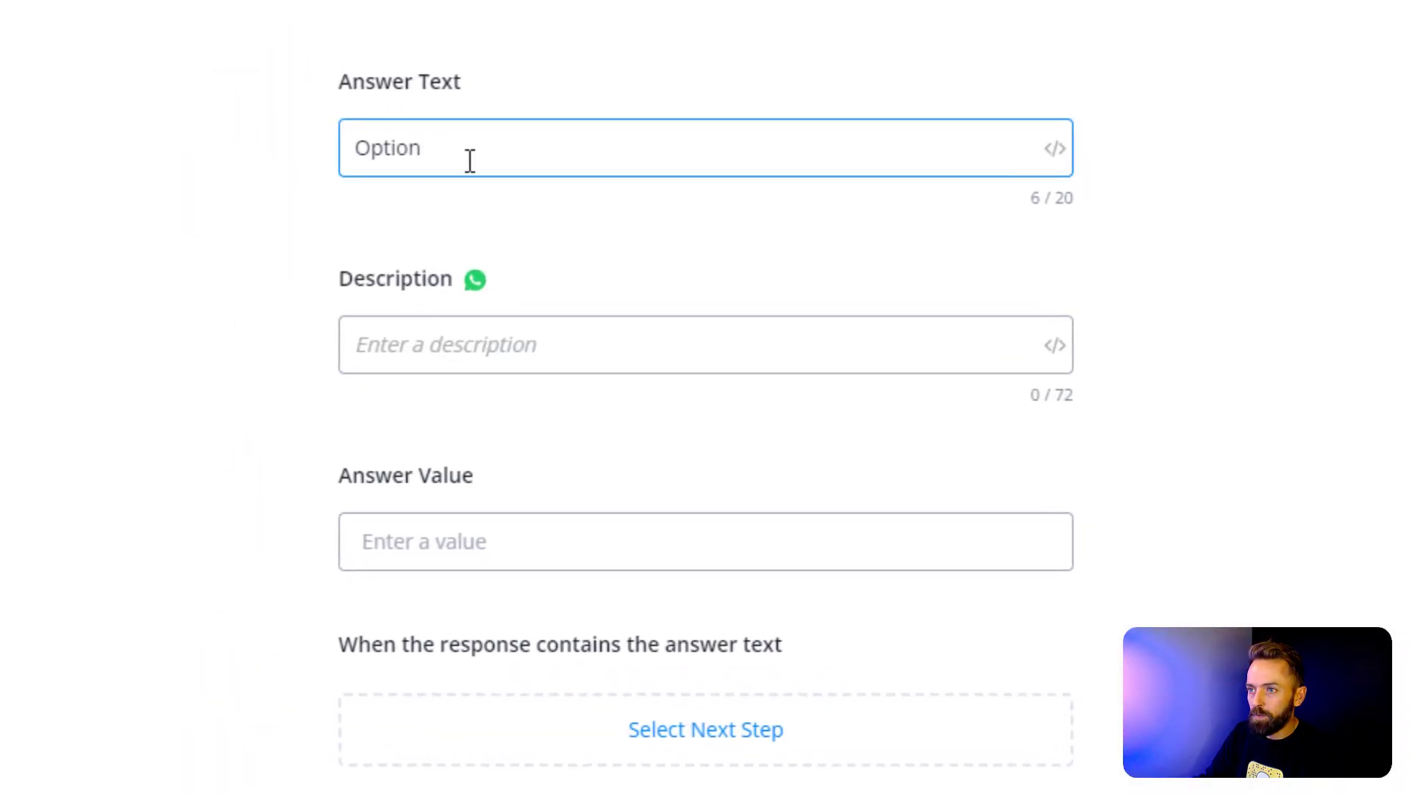
pyautogui.moveTo(469, 157); pyautogui.dragTo(348, 152)
pyautogui.write('Red')
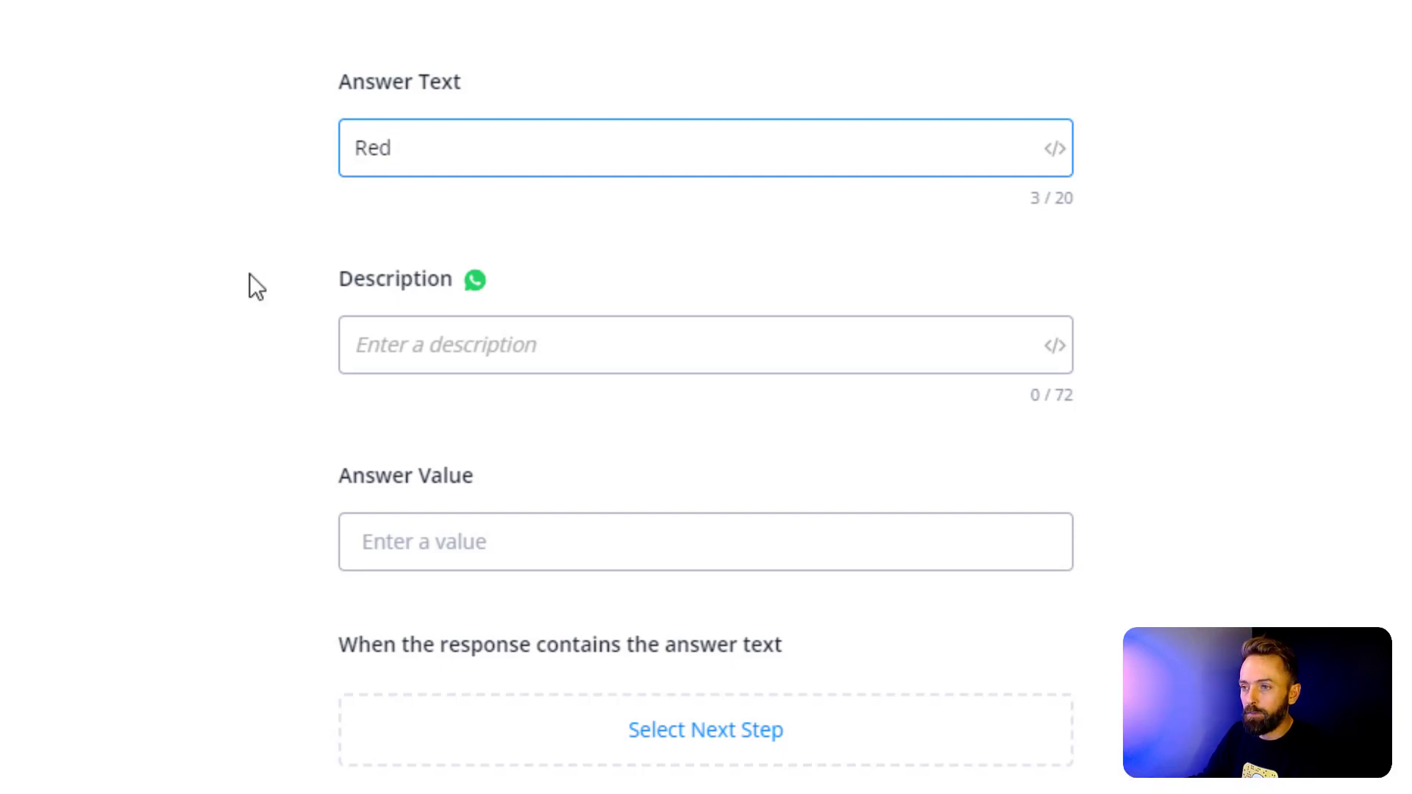
pyautogui.click(357, 548)
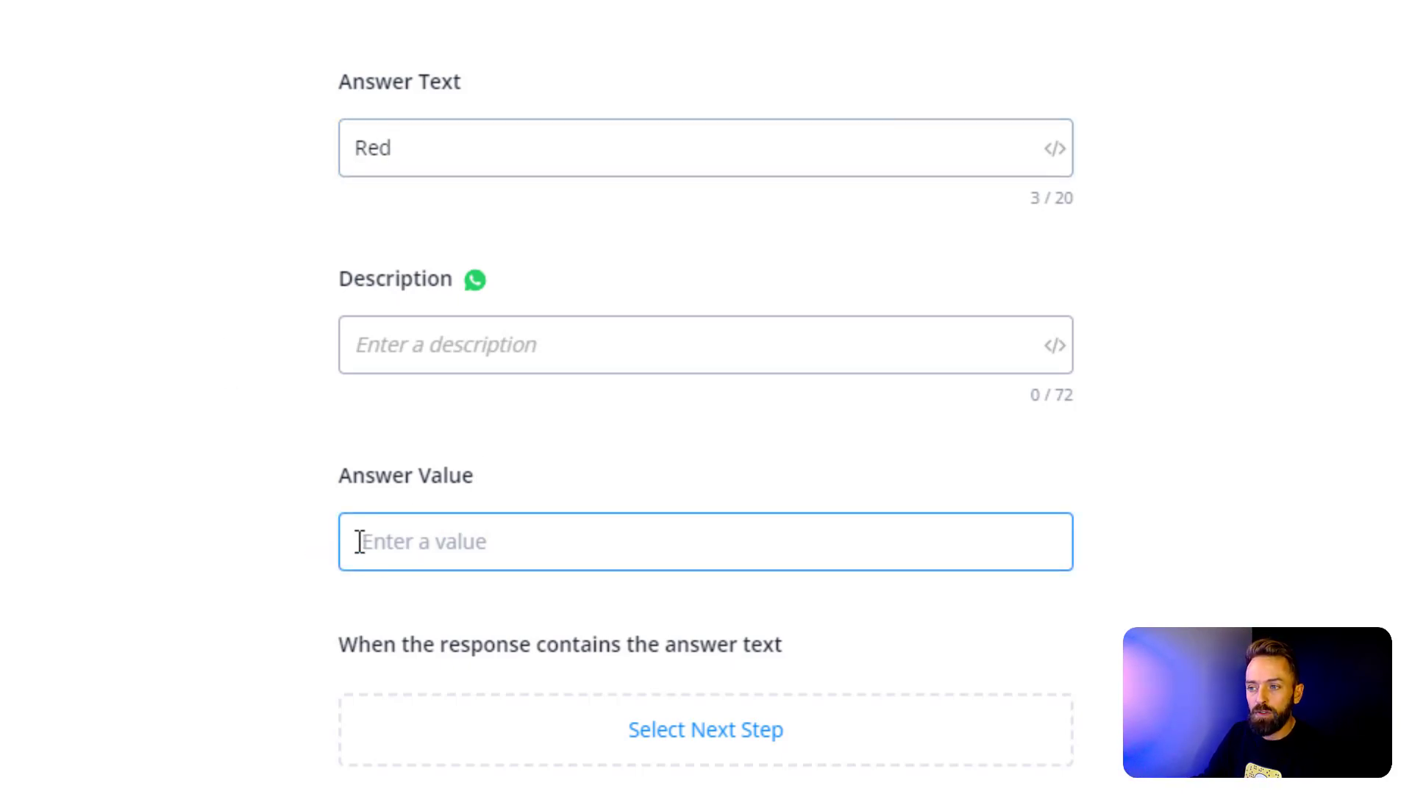
pyautogui.write('R')
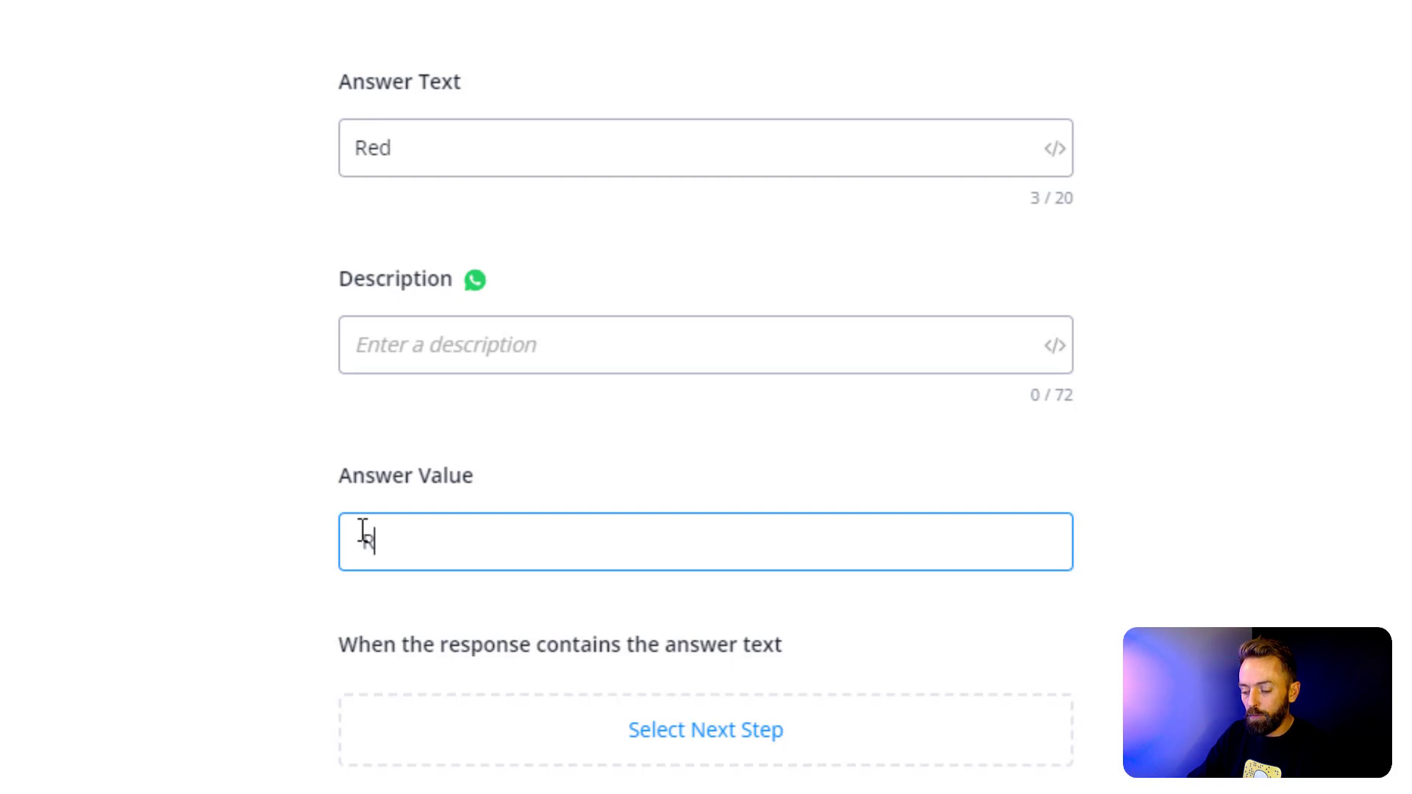
pyautogui.write('ed')
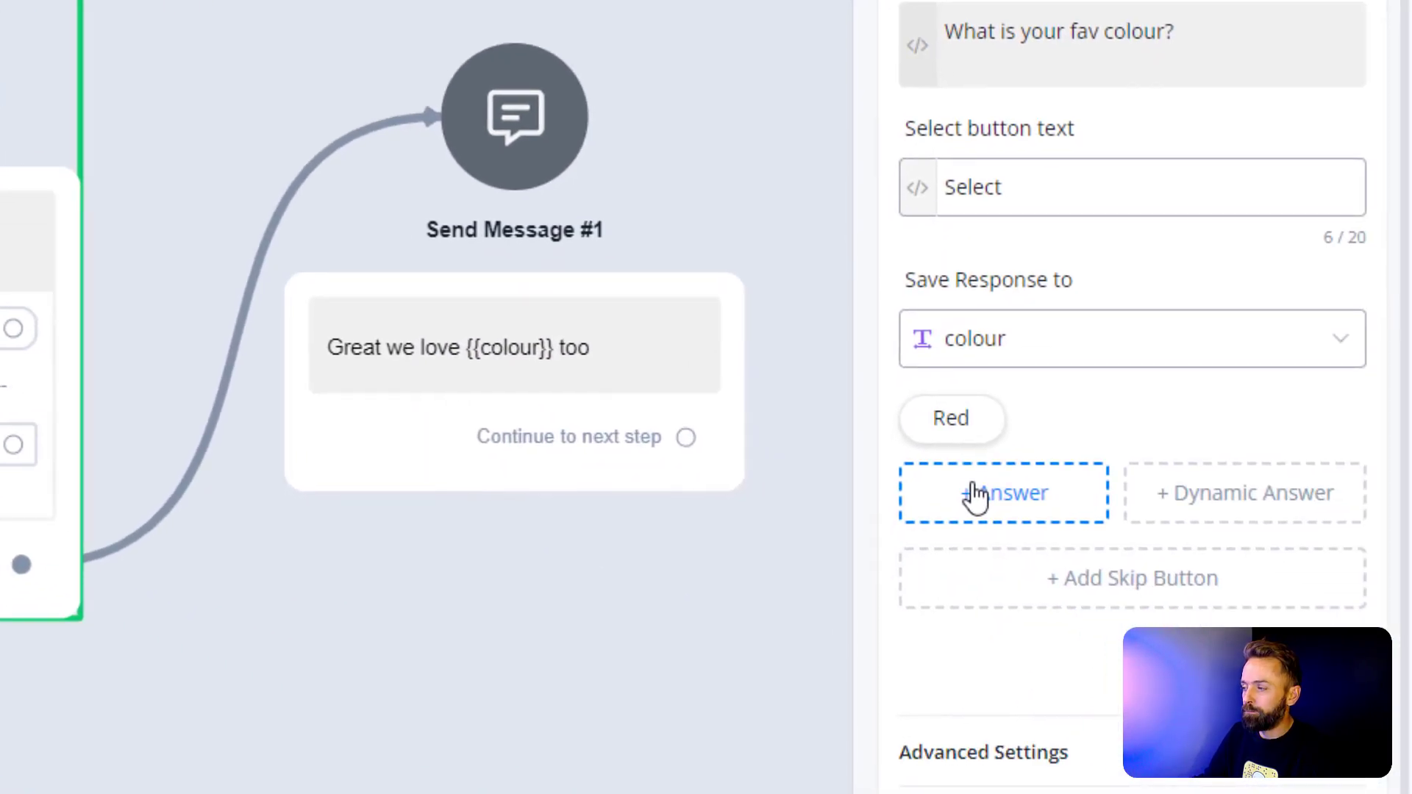
# Add a second answer option to the colour question with the answer text "Green" and the answer value "Green"
pyautogui.click(976, 495)
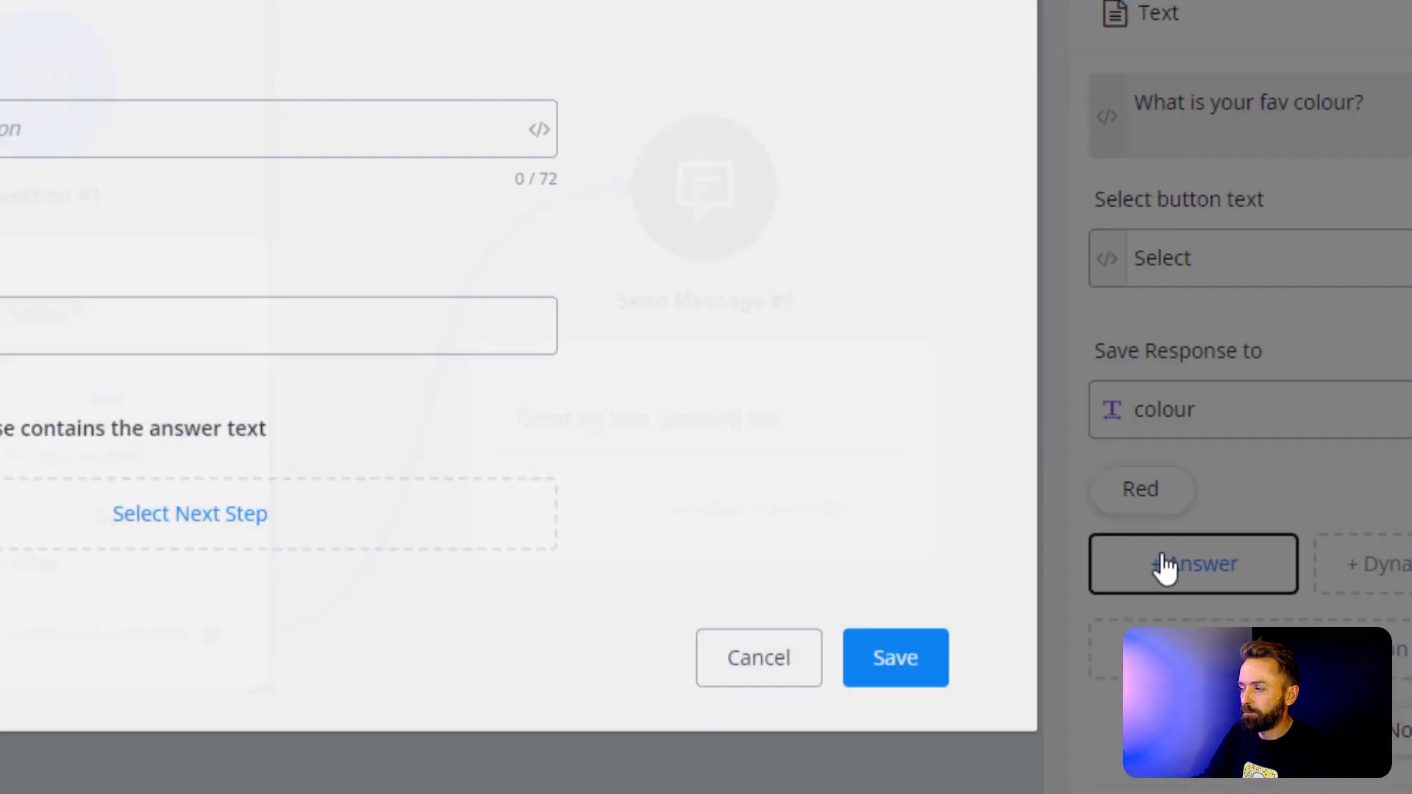
pyautogui.click(454, 126)
pyautogui.moveTo(454, 127); pyautogui.dragTo(352, 124)
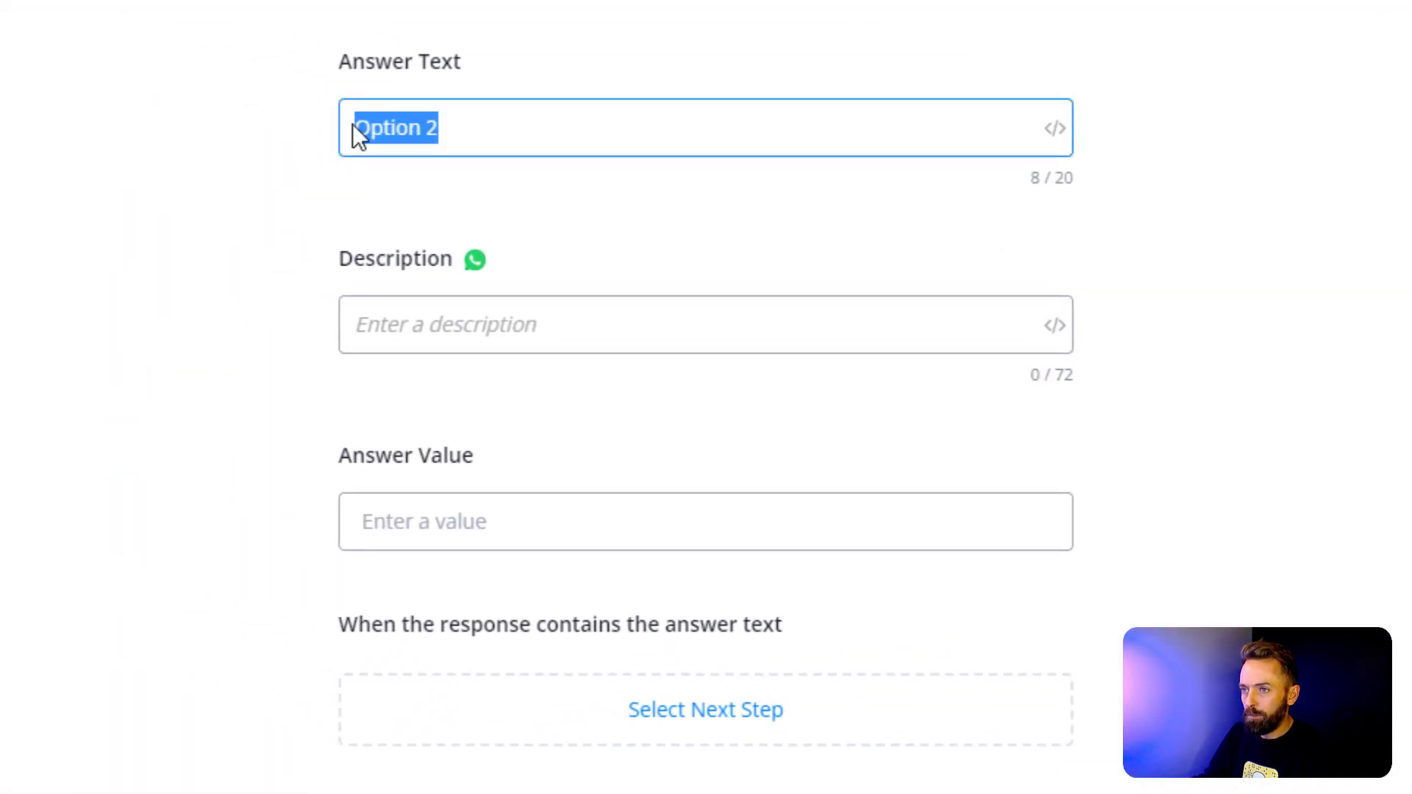
pyautogui.write('Green')
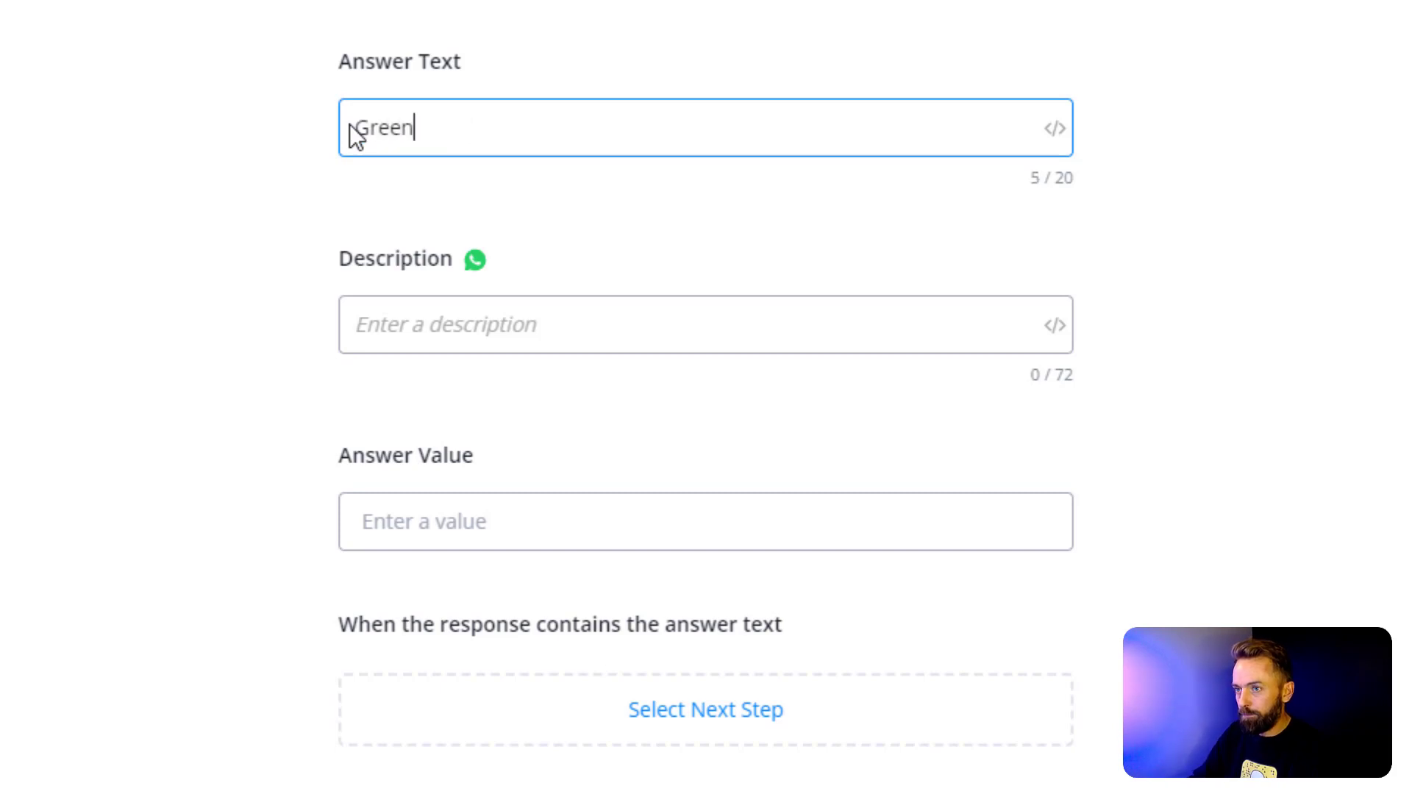
pyautogui.click(436, 523)
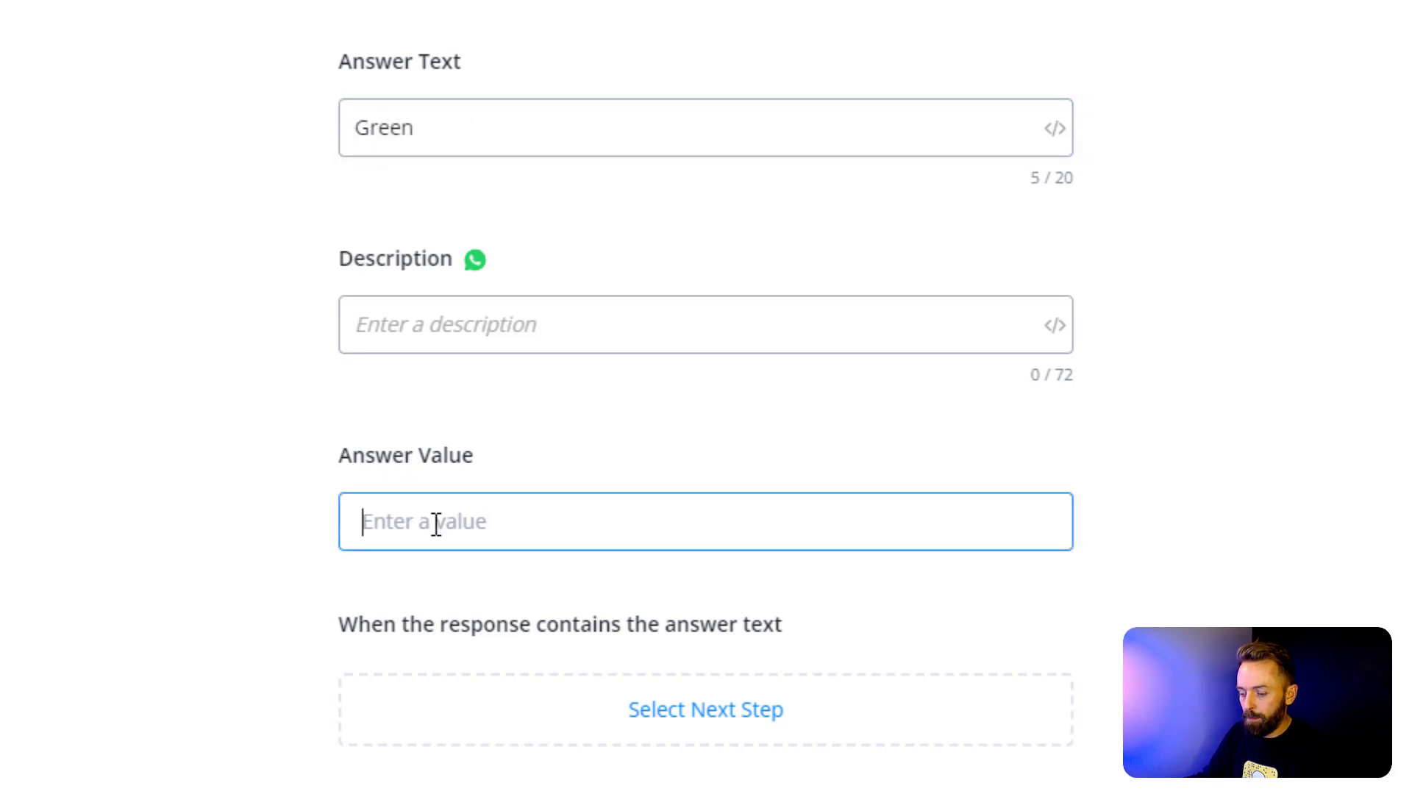
pyautogui.write('Green')
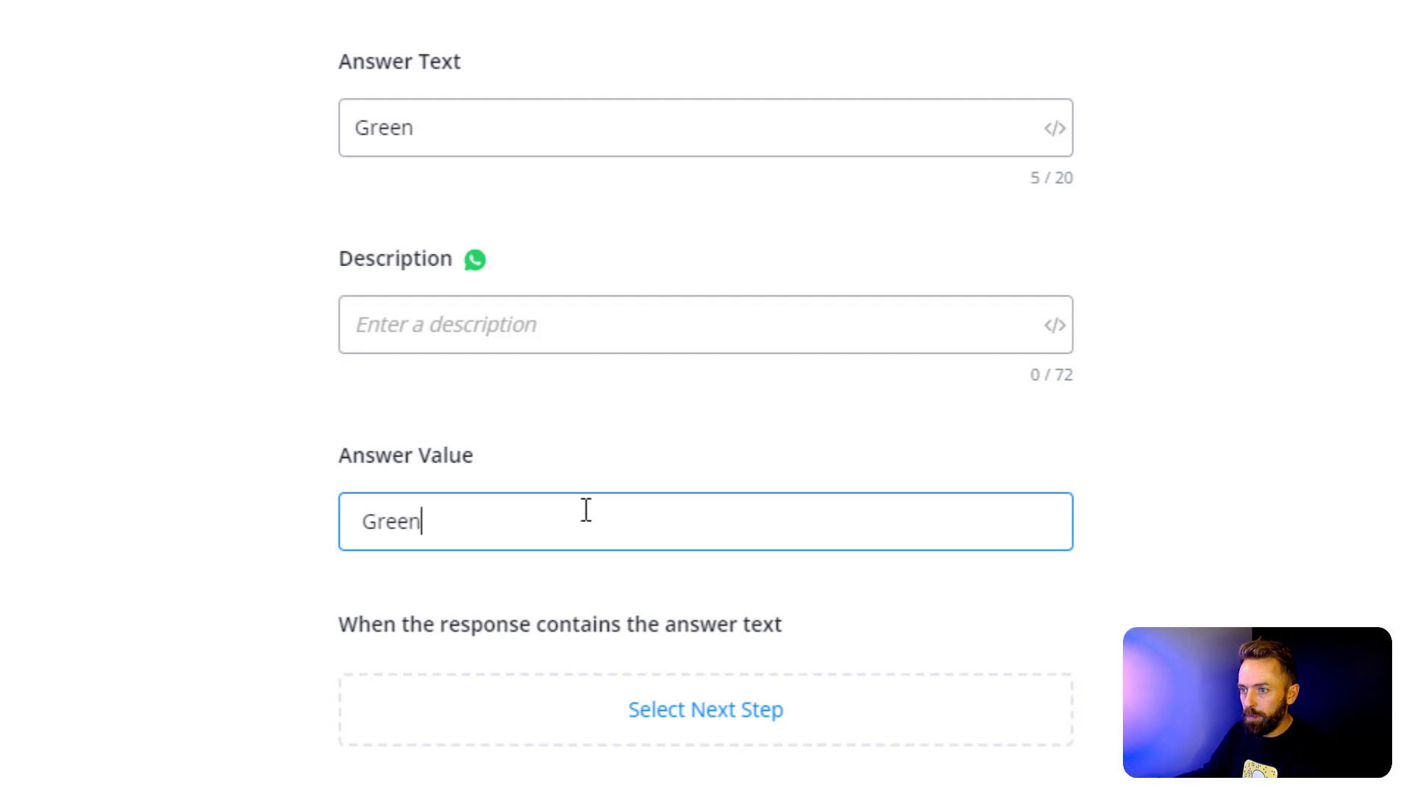
pyautogui.click(334, 581)
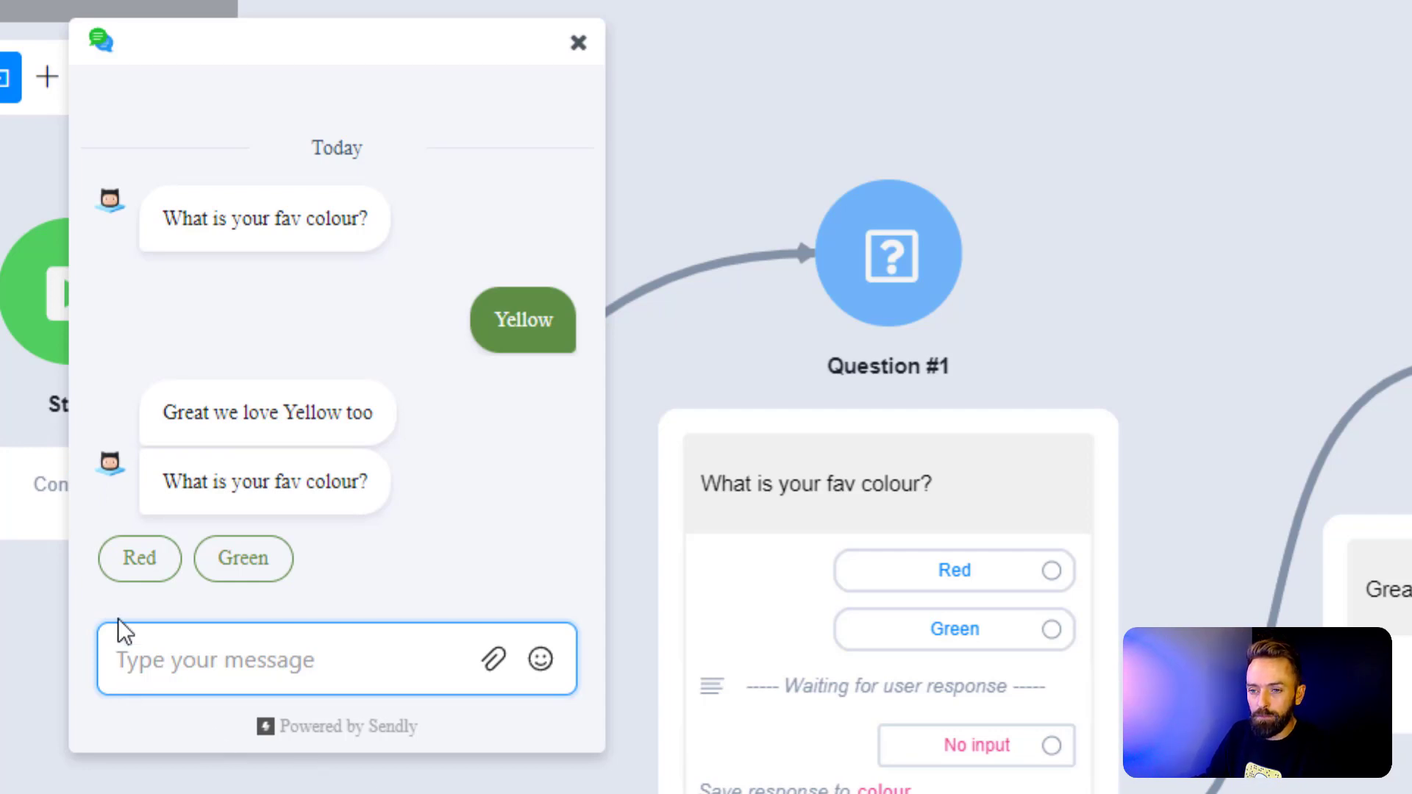
# Test the answer options by choosing Green in the preview chat, and close the chat after checking the reply
pyautogui.click(243, 560)
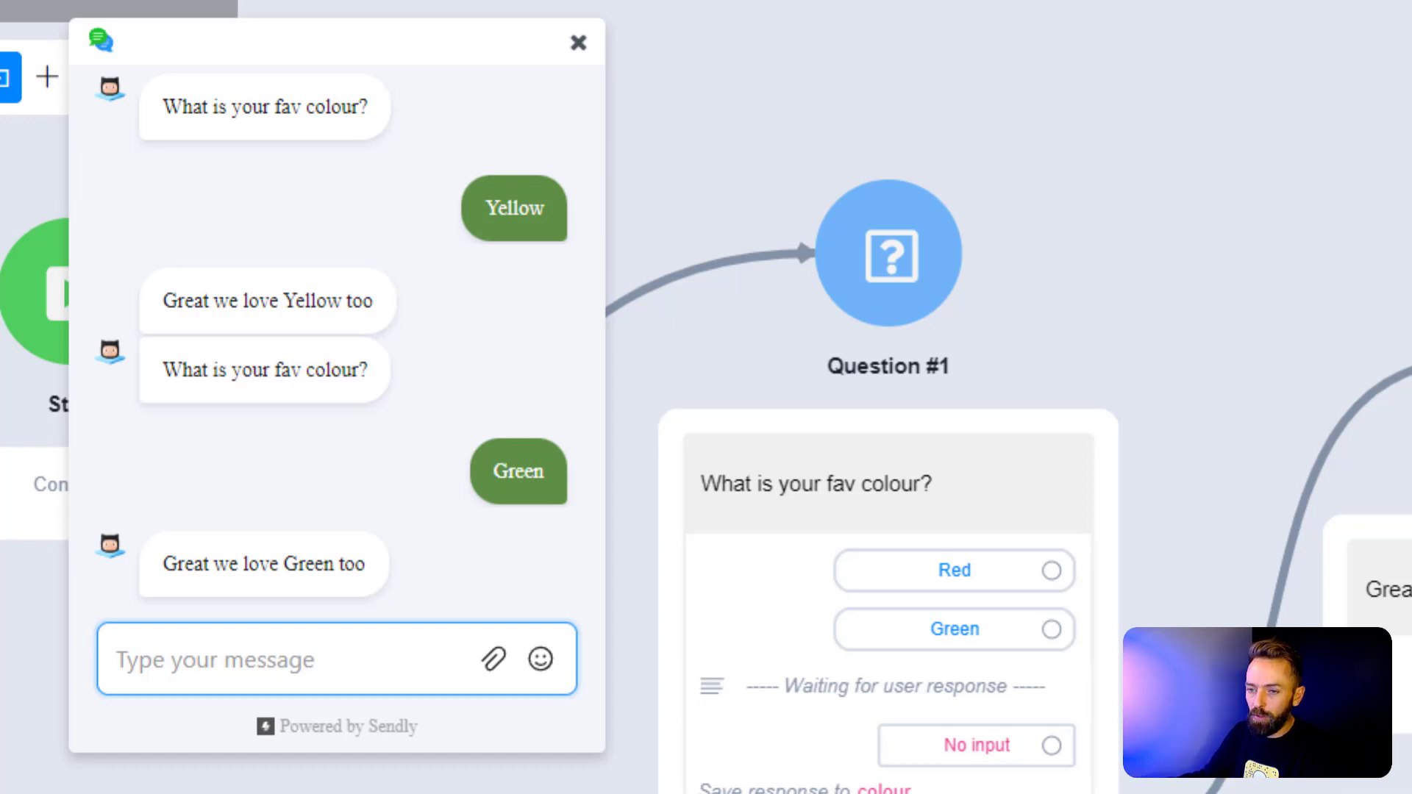
pyautogui.click(570, 50)
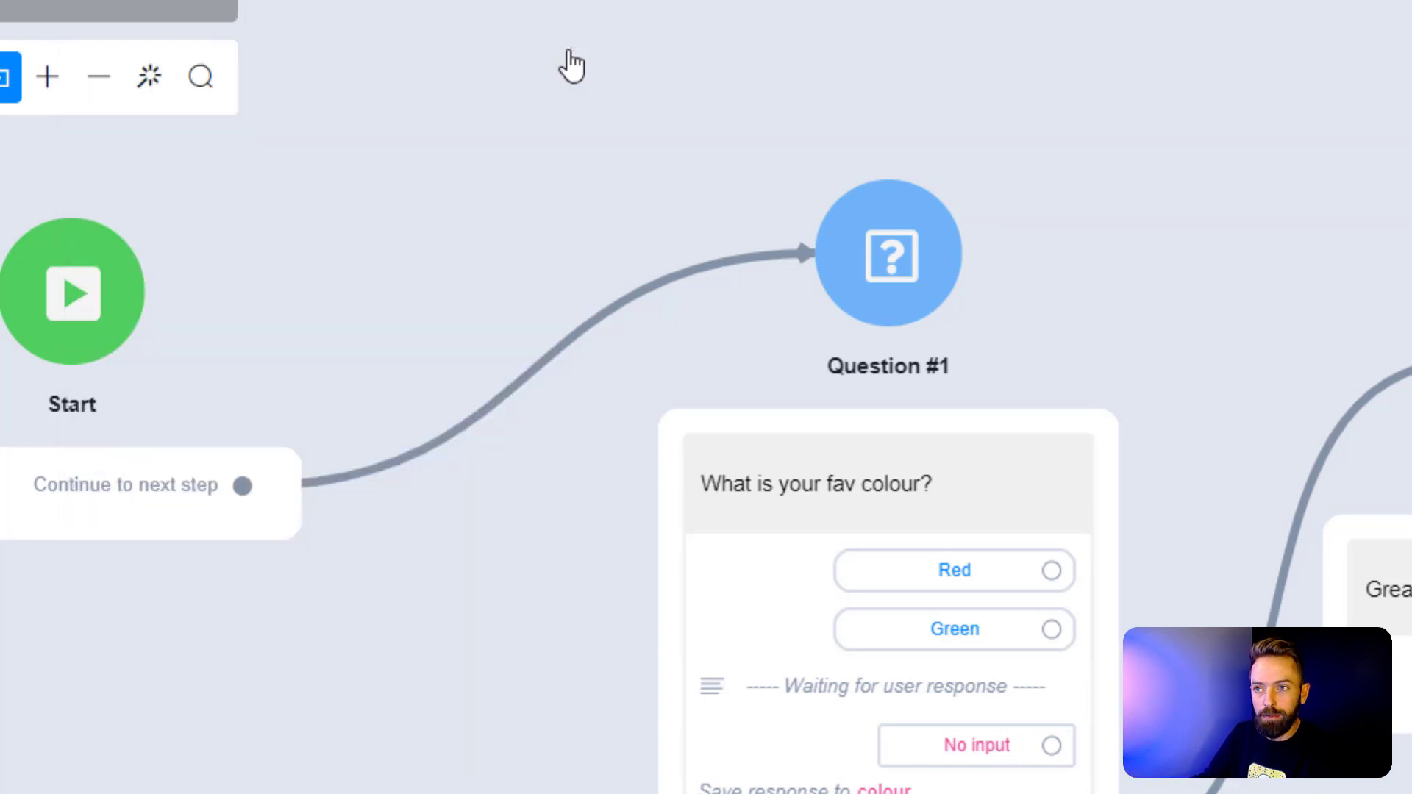
# Set the answer value of the question's Red option to "WOW We love Red too"
pyautogui.click(785, 575)
pyautogui.click(912, 572)
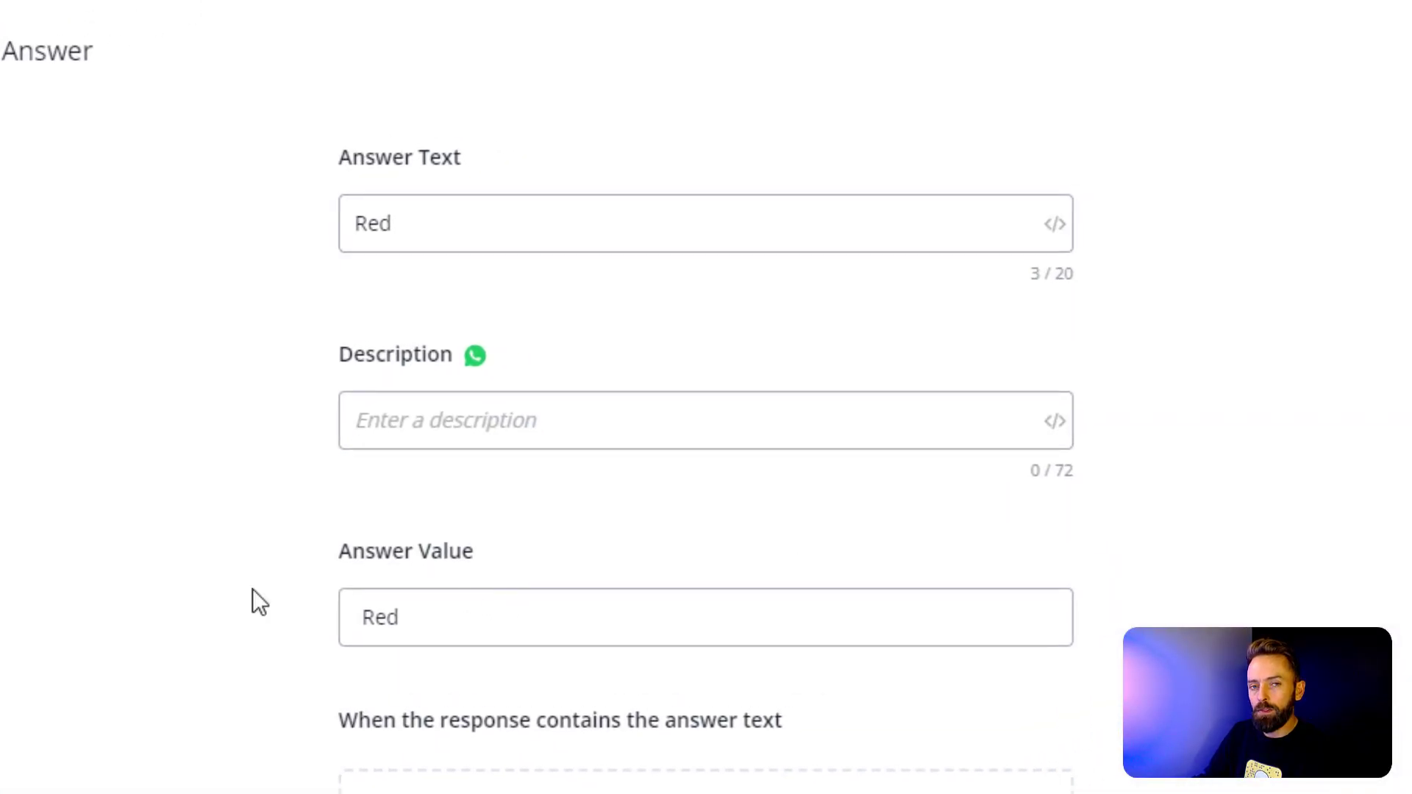
pyautogui.click(375, 615)
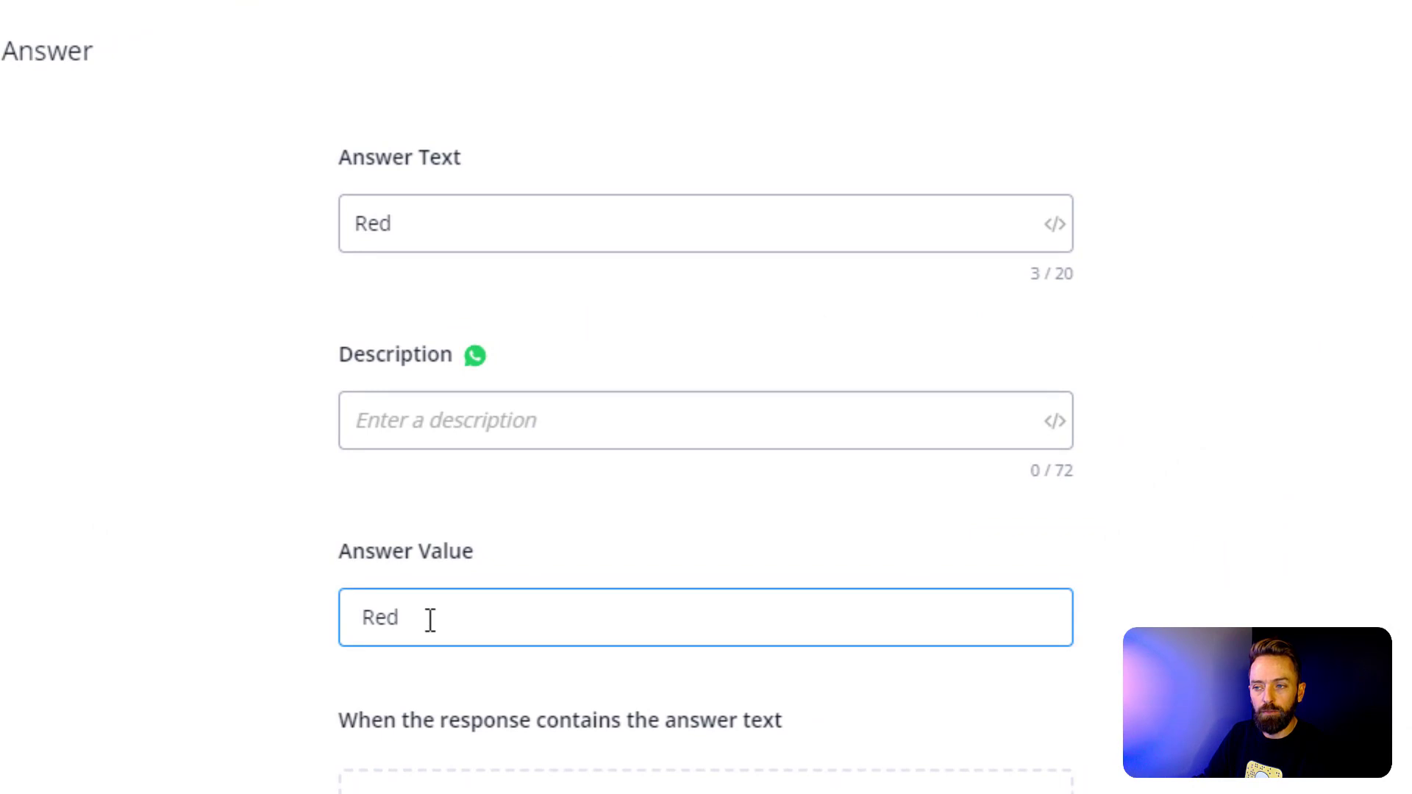
pyautogui.moveTo(430, 620); pyautogui.dragTo(312, 634)
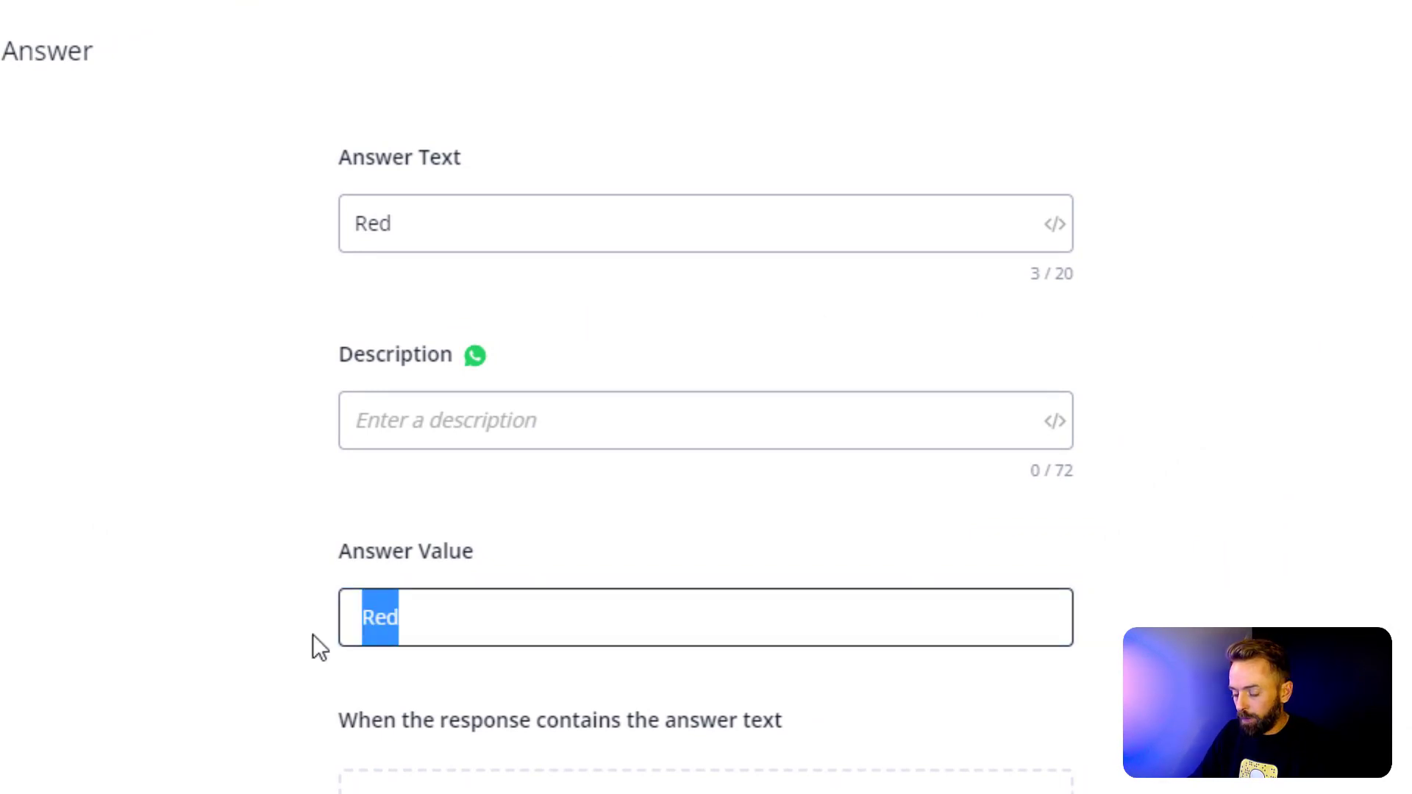
pyautogui.write('WOW ')
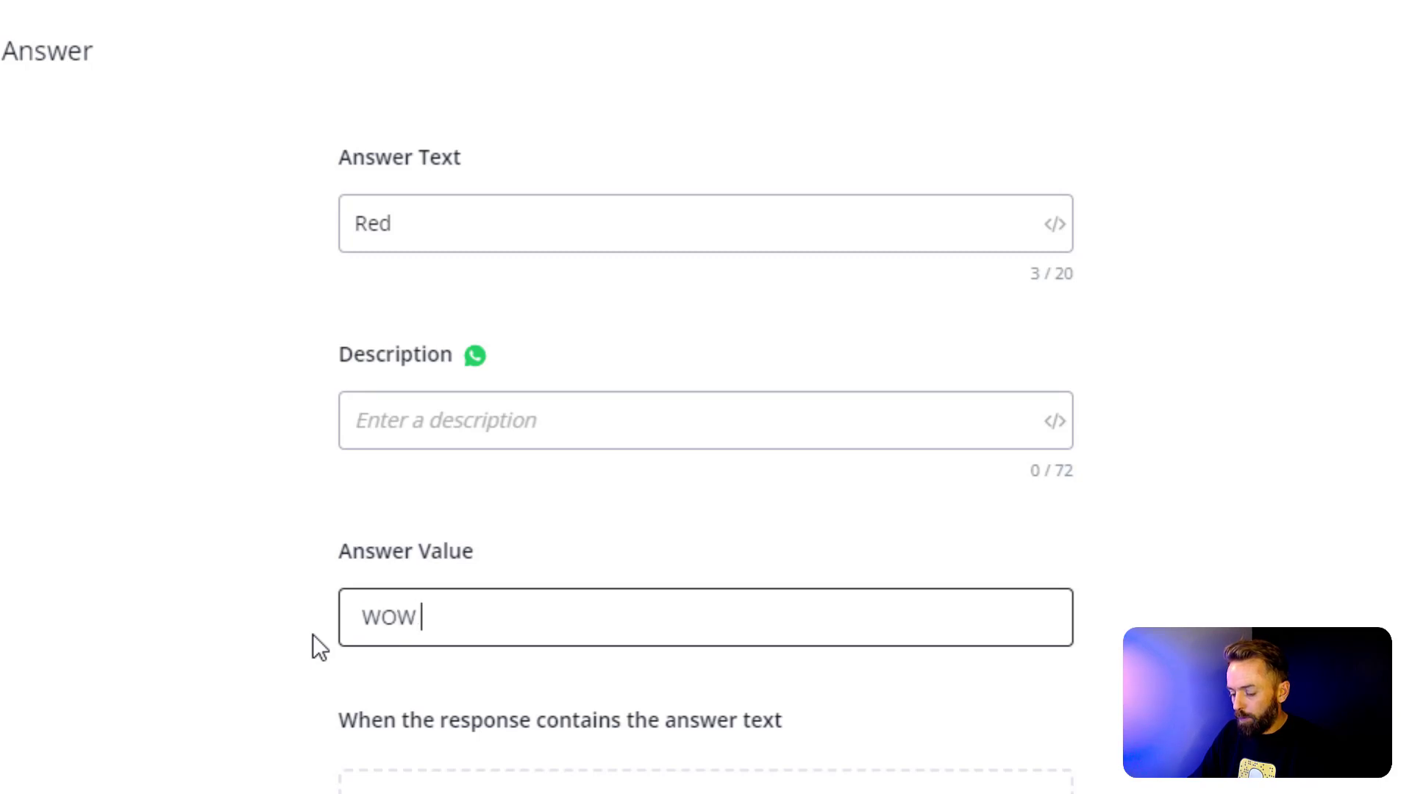
pyautogui.write('We lov')
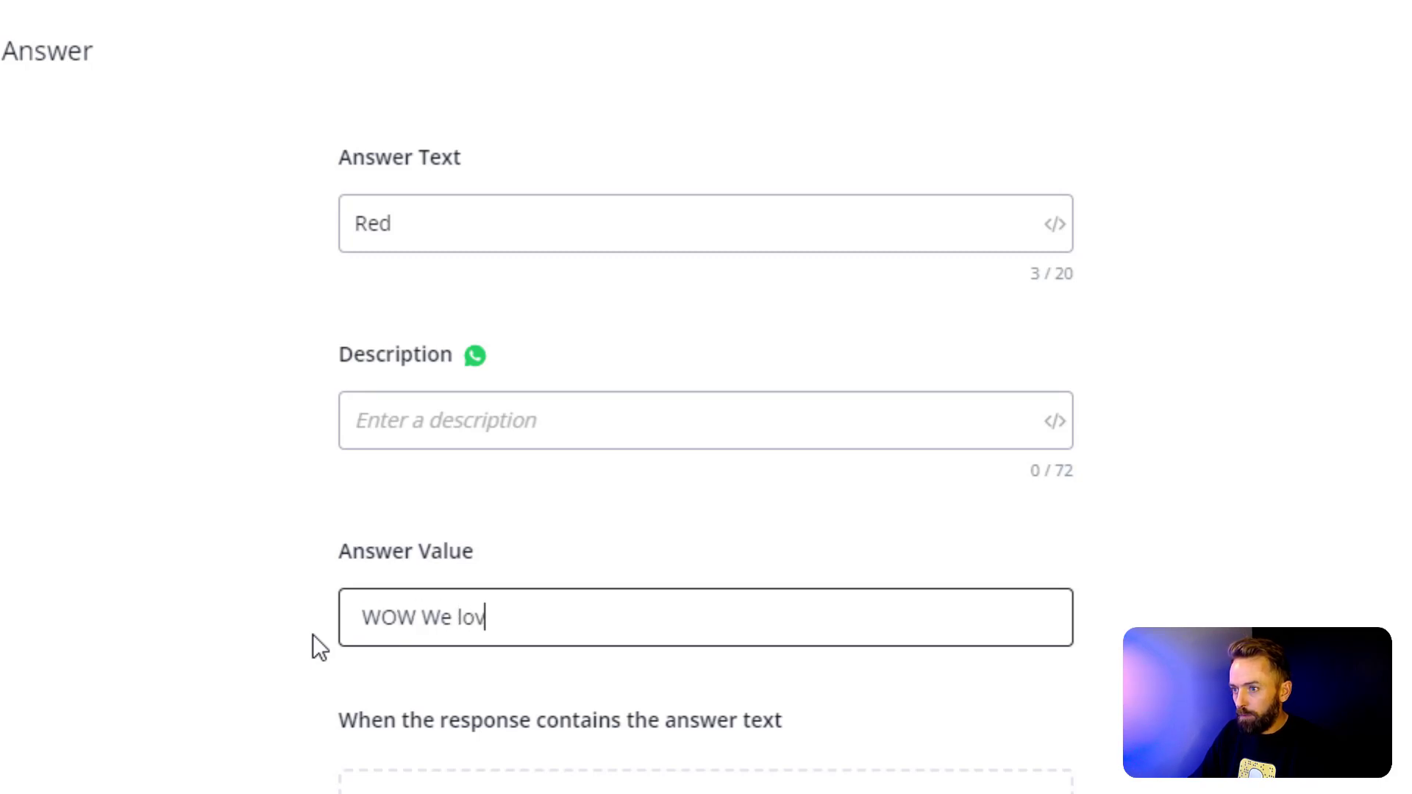
pyautogui.write('e Red ')
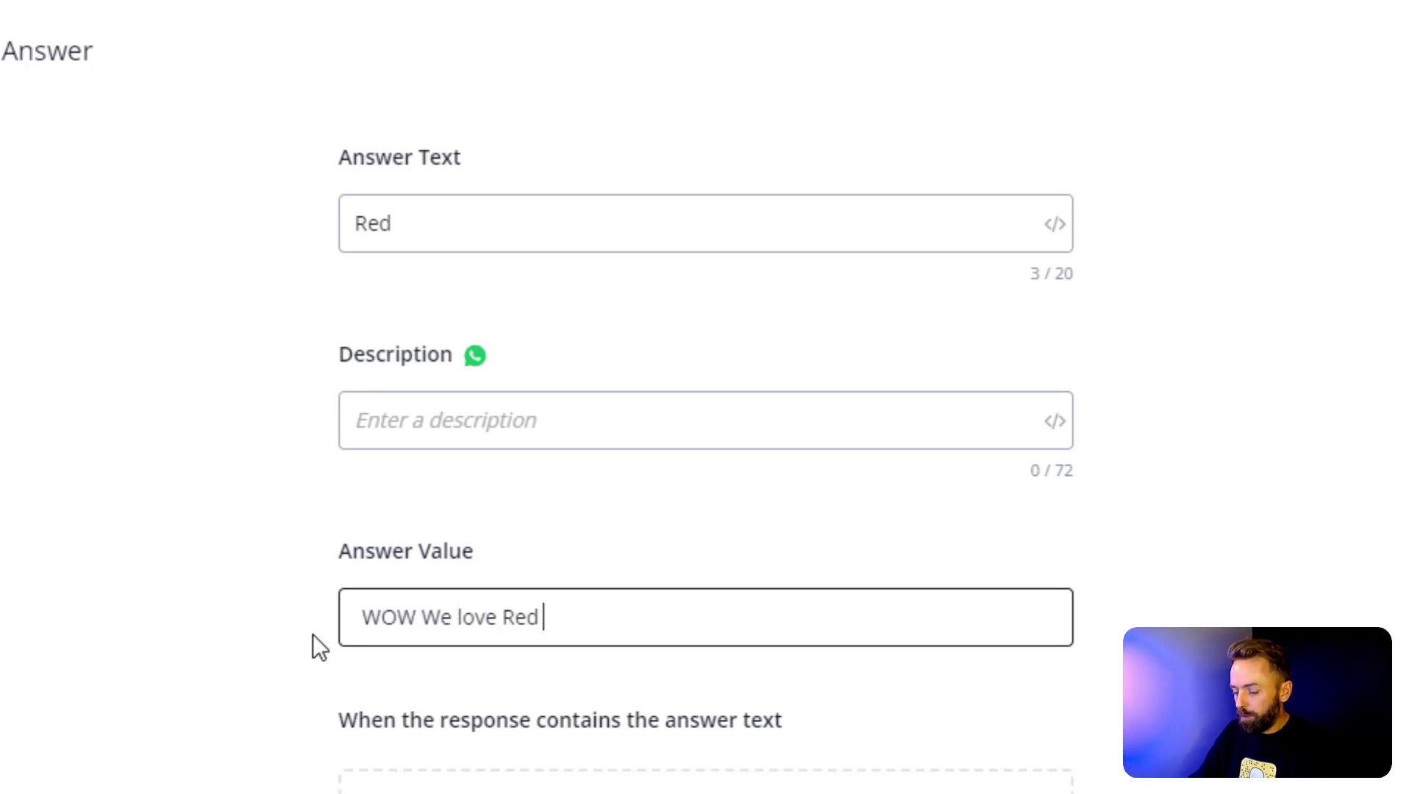
pyautogui.write('too')
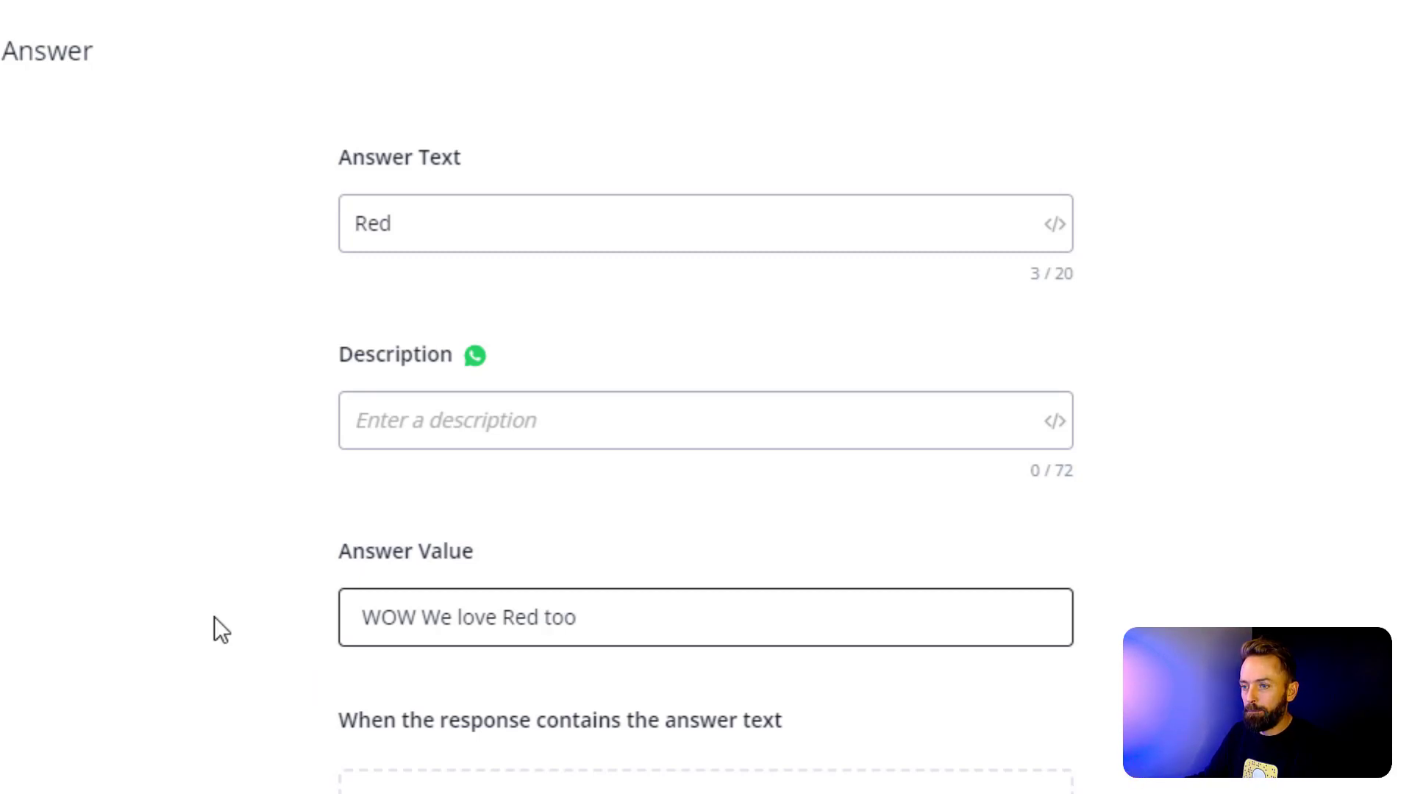
pyautogui.click(443, 703)
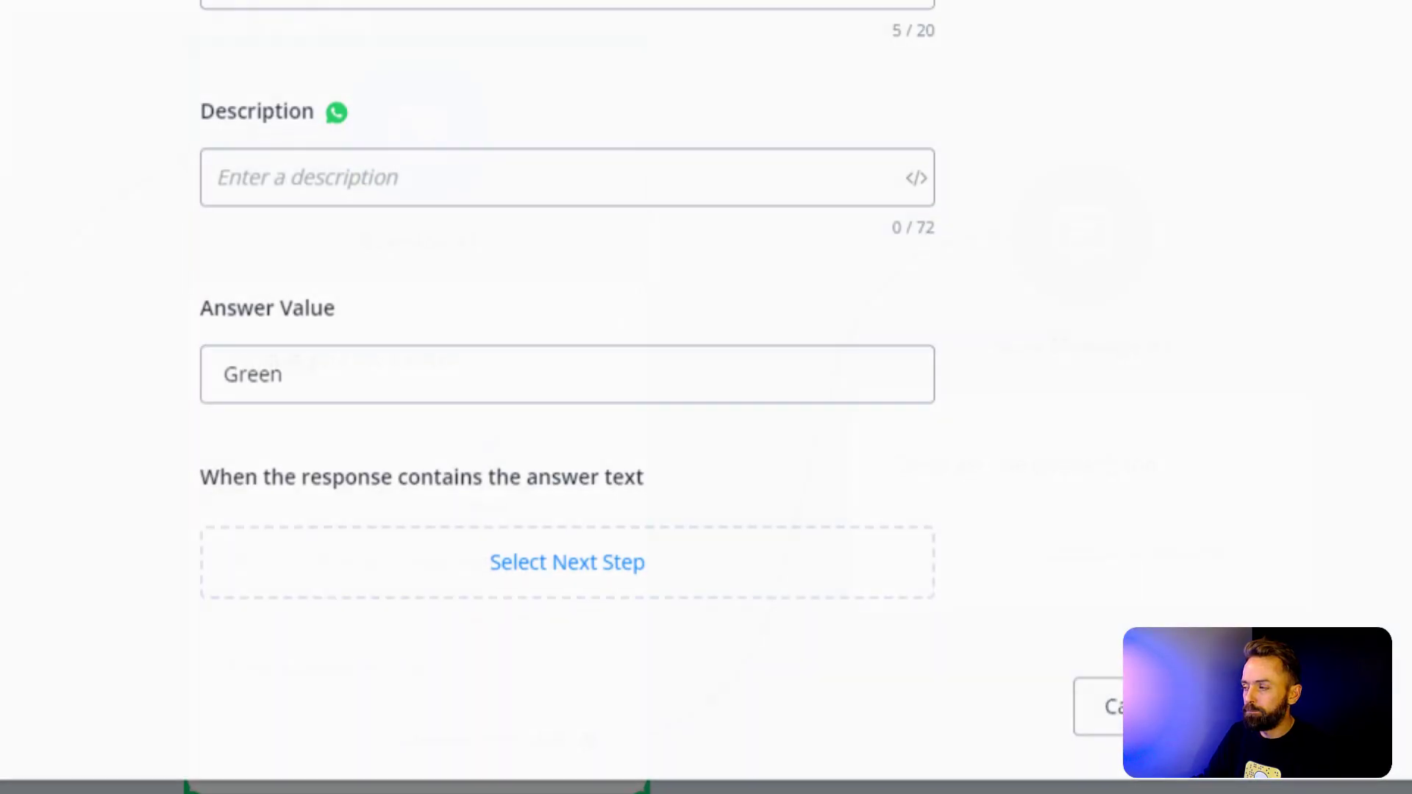
# Set the answer value of the question's Green option to "Yuk we hate green" and save the answer
pyautogui.moveTo(305, 385); pyautogui.dragTo(183, 385)
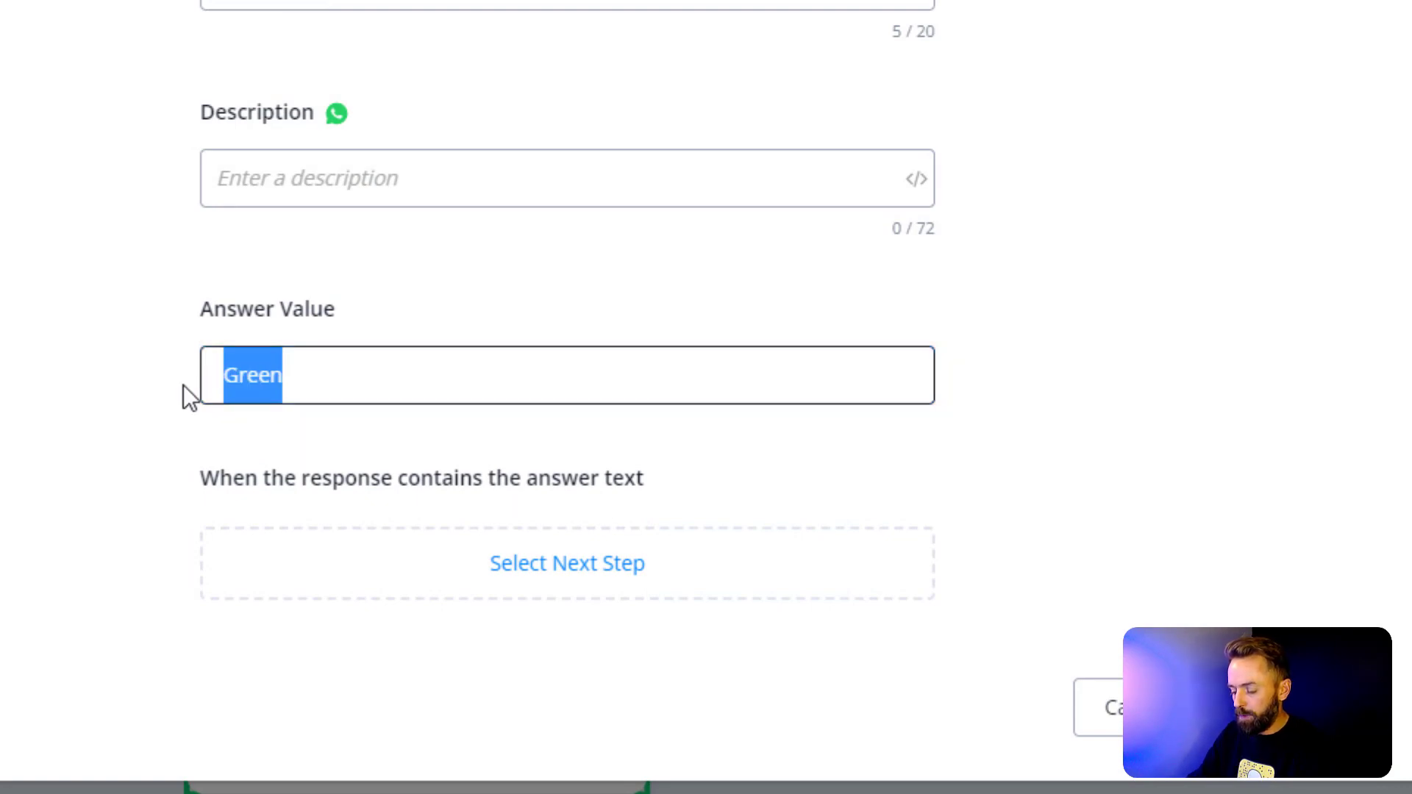
pyautogui.write('Yuk we h')
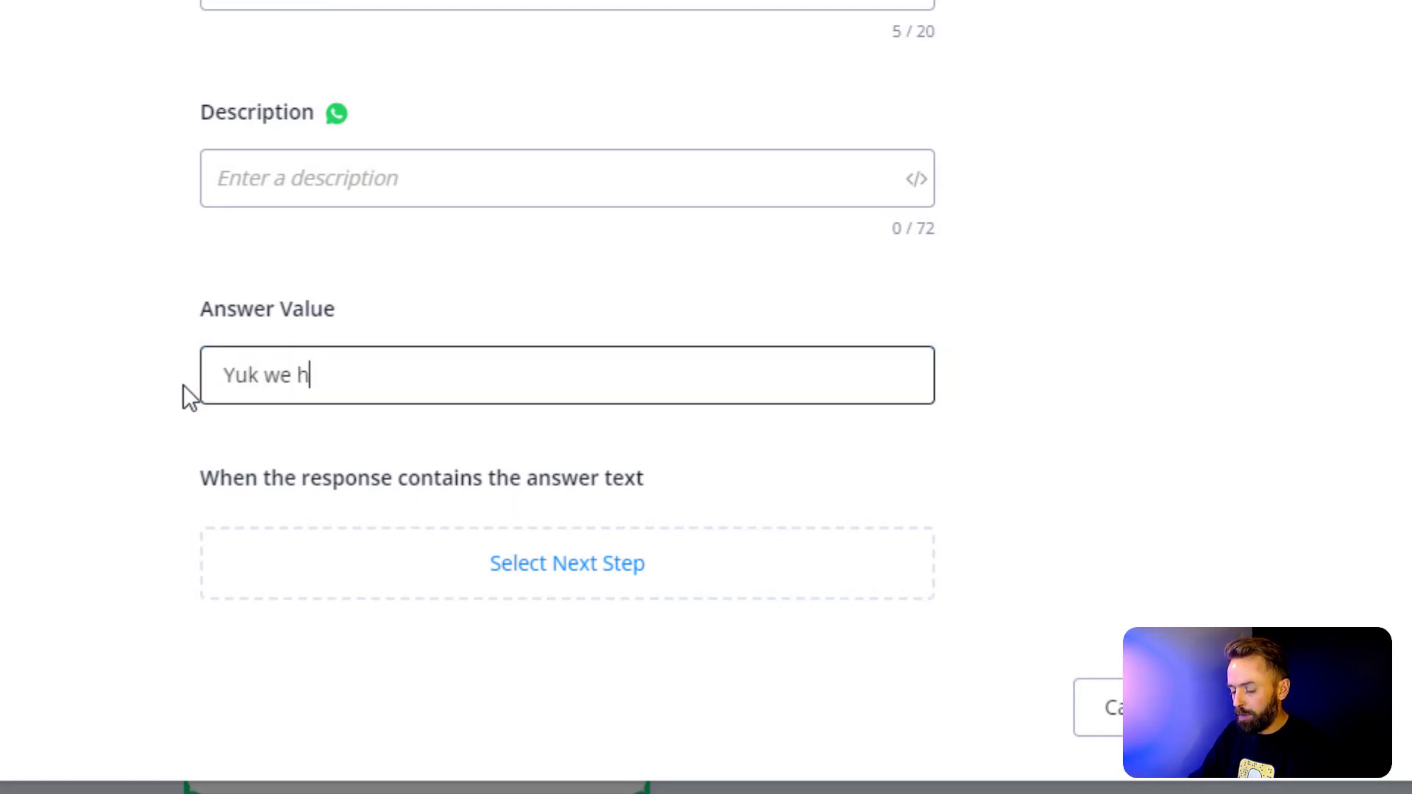
pyautogui.write('ate green')
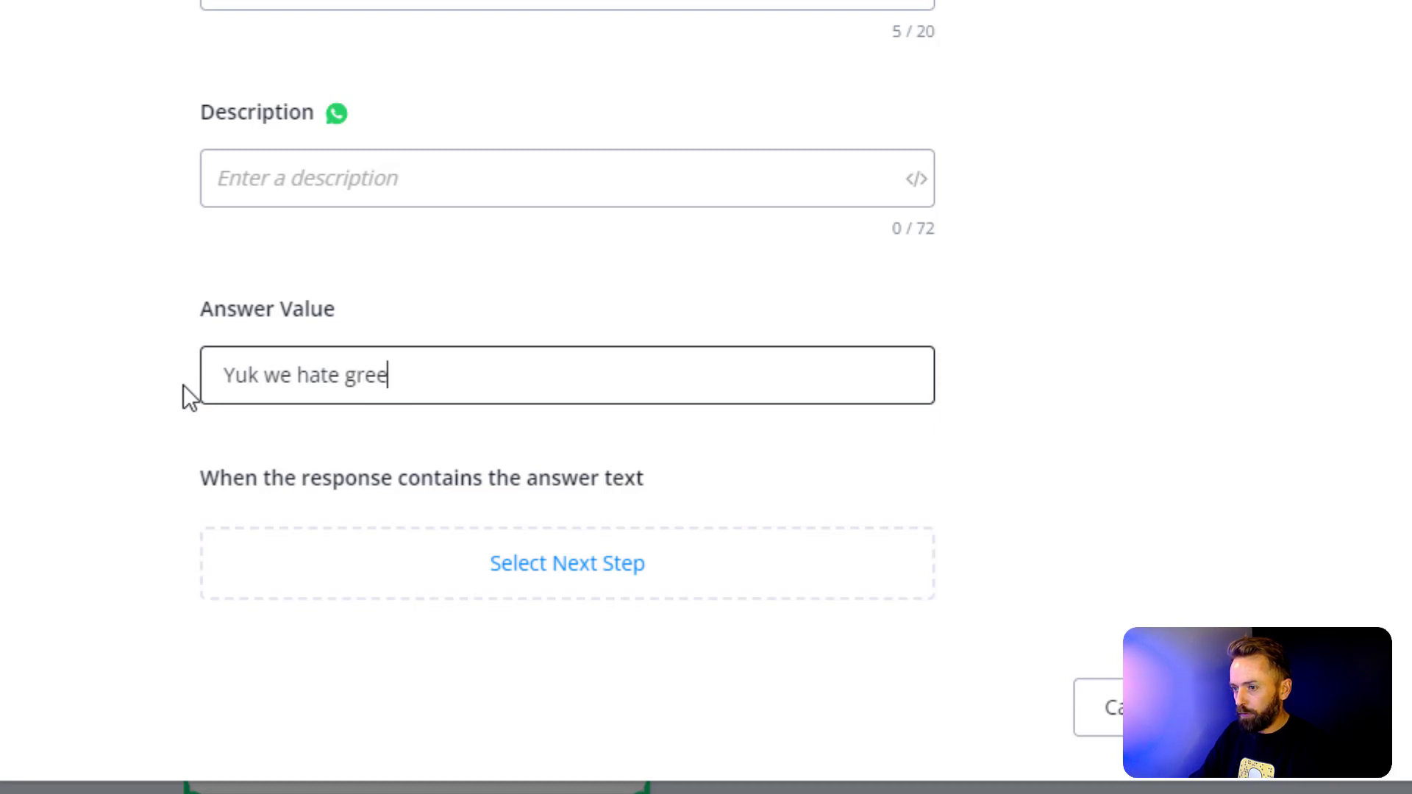
pyautogui.click(107, 475)
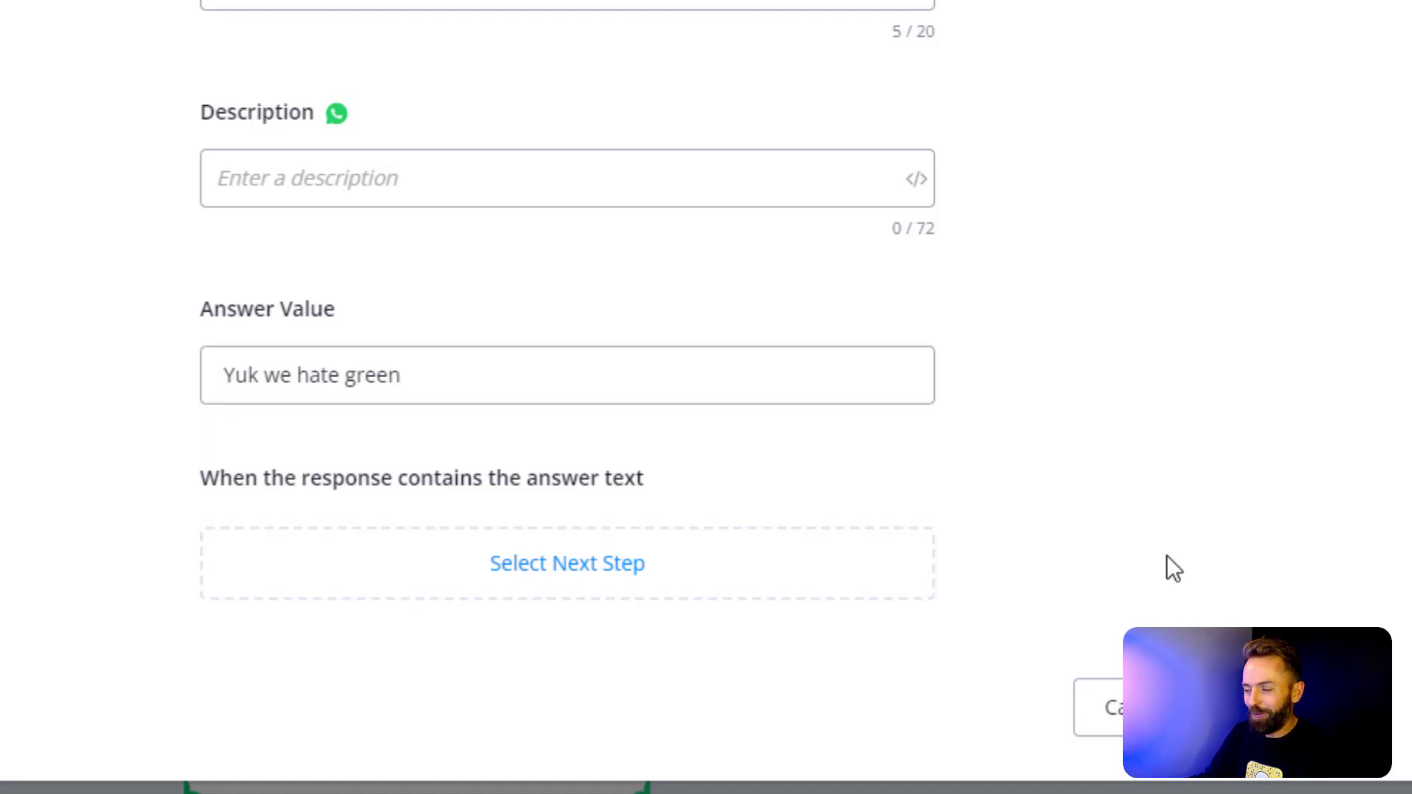
pyautogui.click(1266, 707)
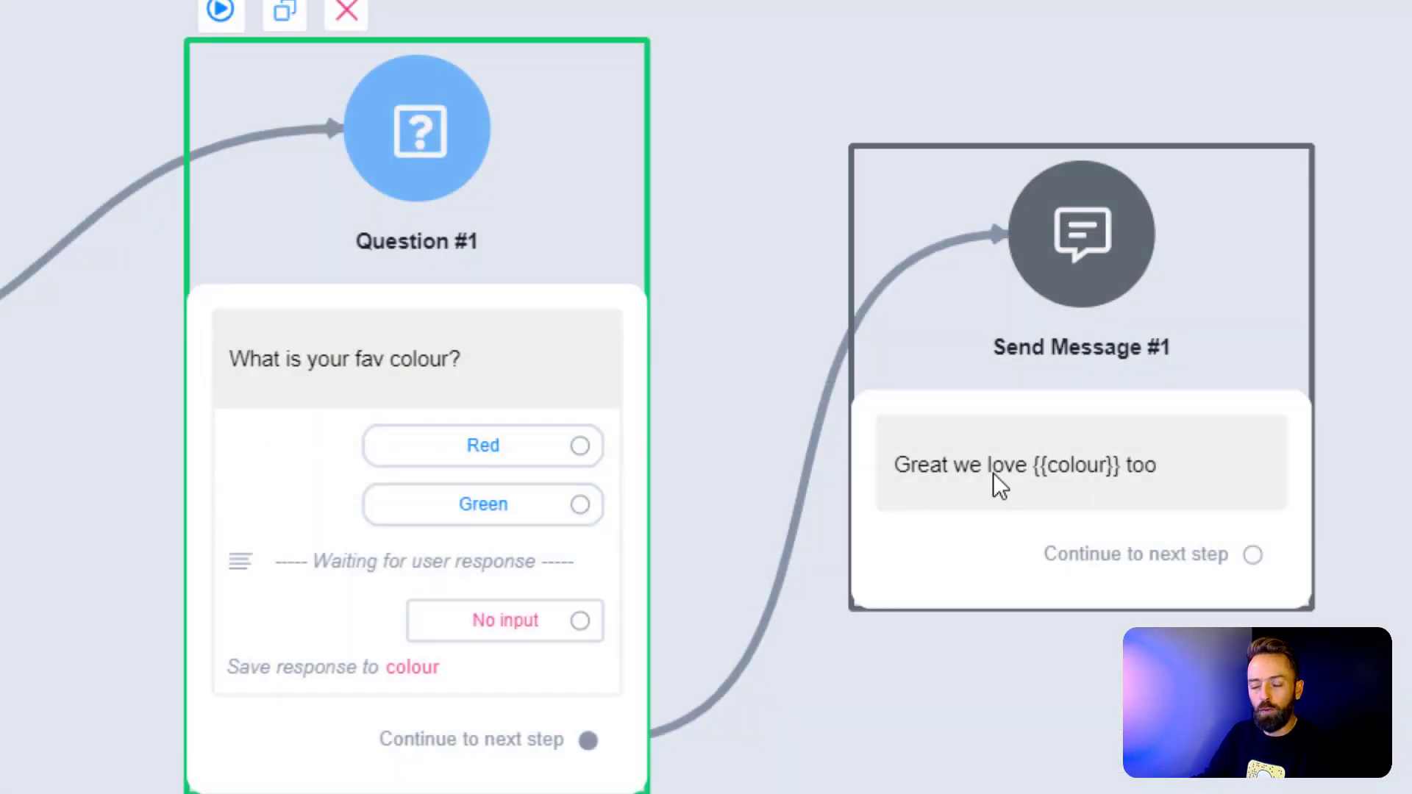
# Remove the words around the colour custom field in the Send Message text so that only the field remains
pyautogui.click(1052, 469)
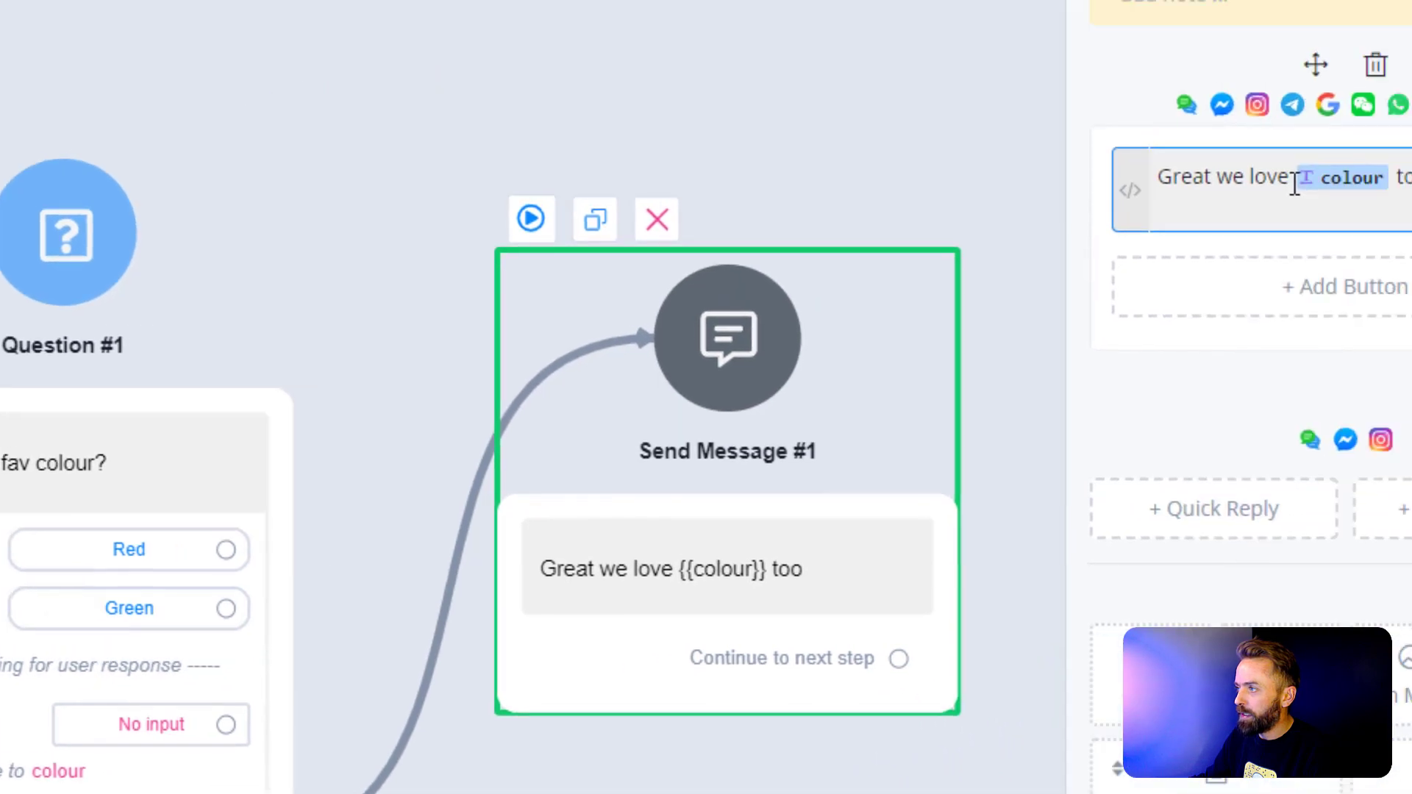
pyautogui.moveTo(1176, 240); pyautogui.dragTo(932, 266)
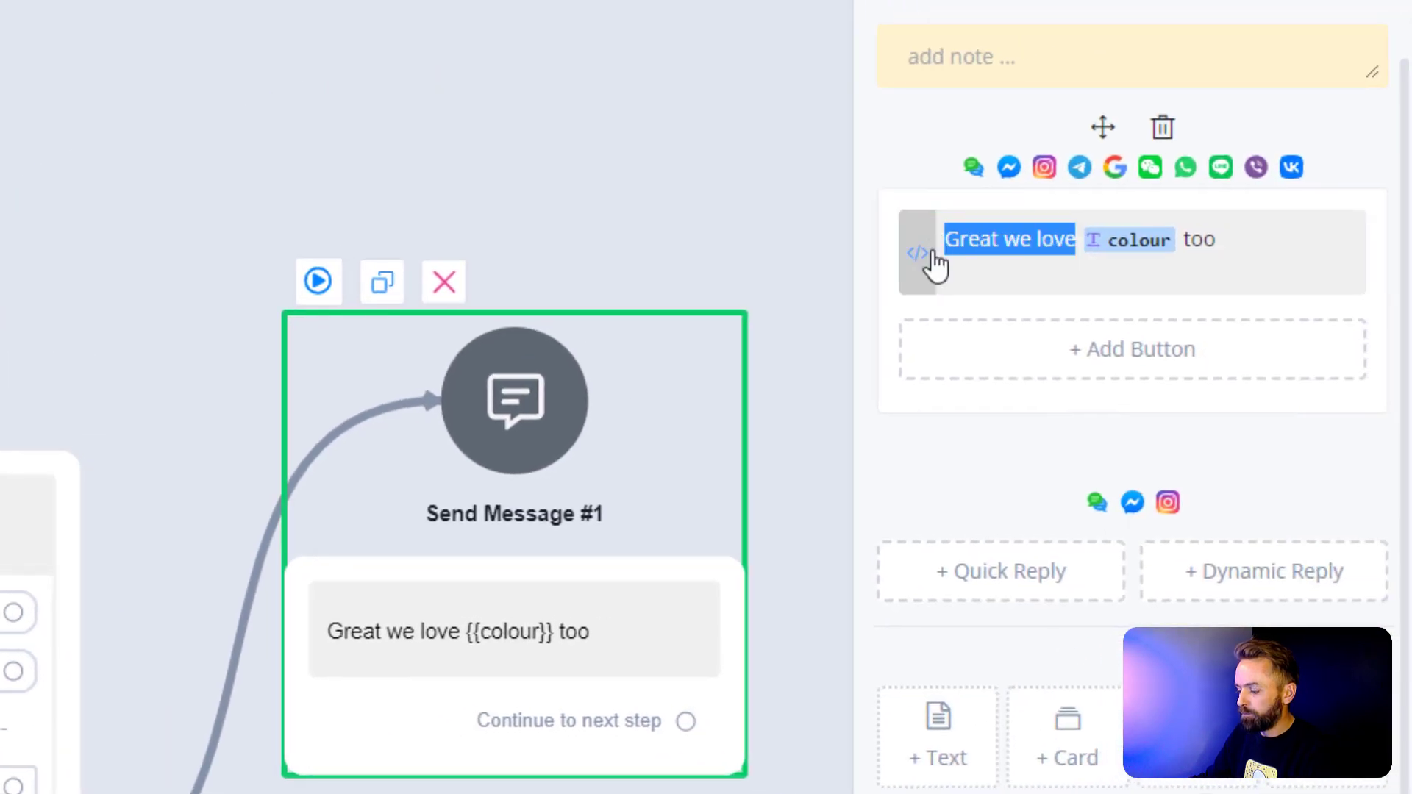
pyautogui.press('BackSpace')
pyautogui.press('BackSpace')
pyautogui.press('BackSpace')
pyautogui.press('BackSpace')
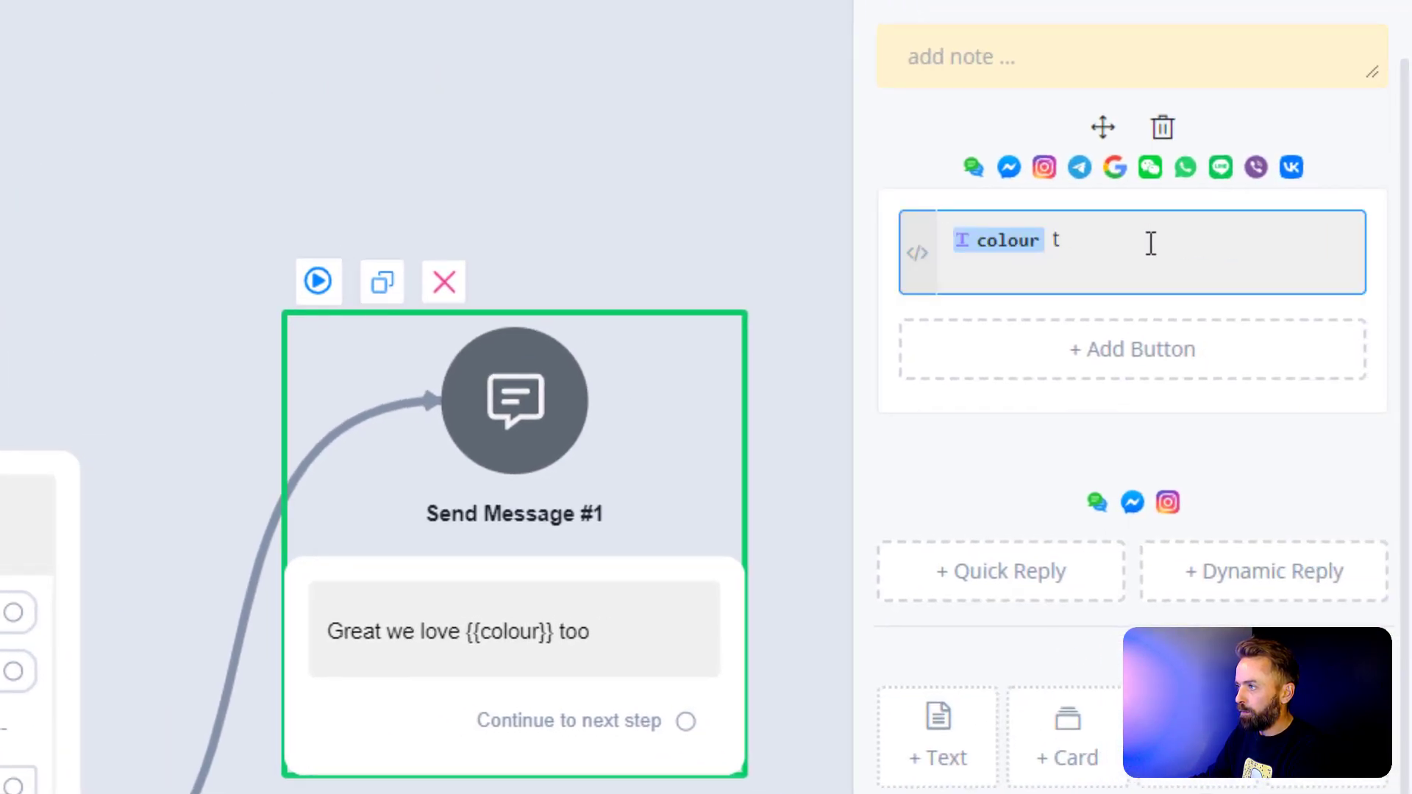
pyautogui.click(694, 156)
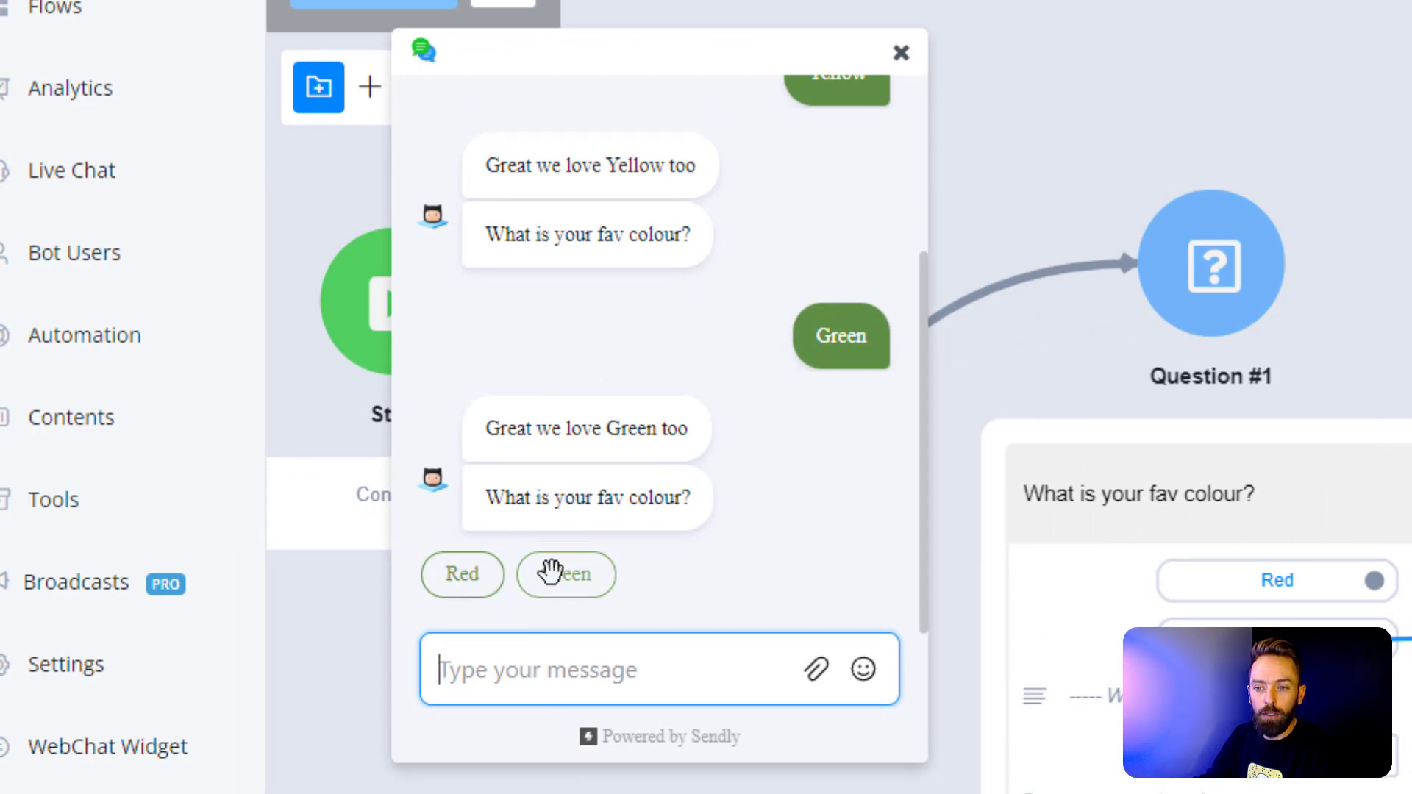
# Test the customised answer values by choosing Green as the reply to the colour question in the preview chat
pyautogui.click(577, 594)
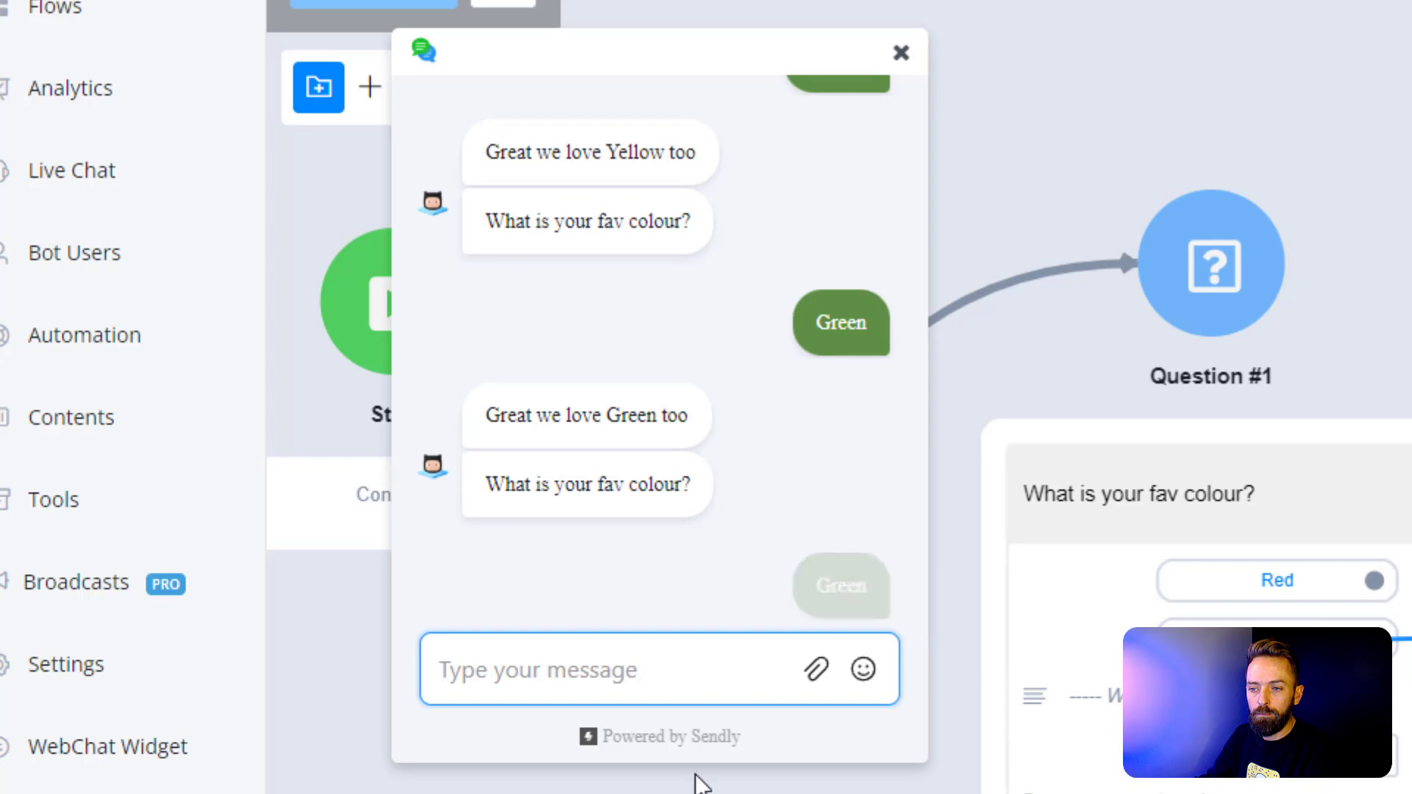